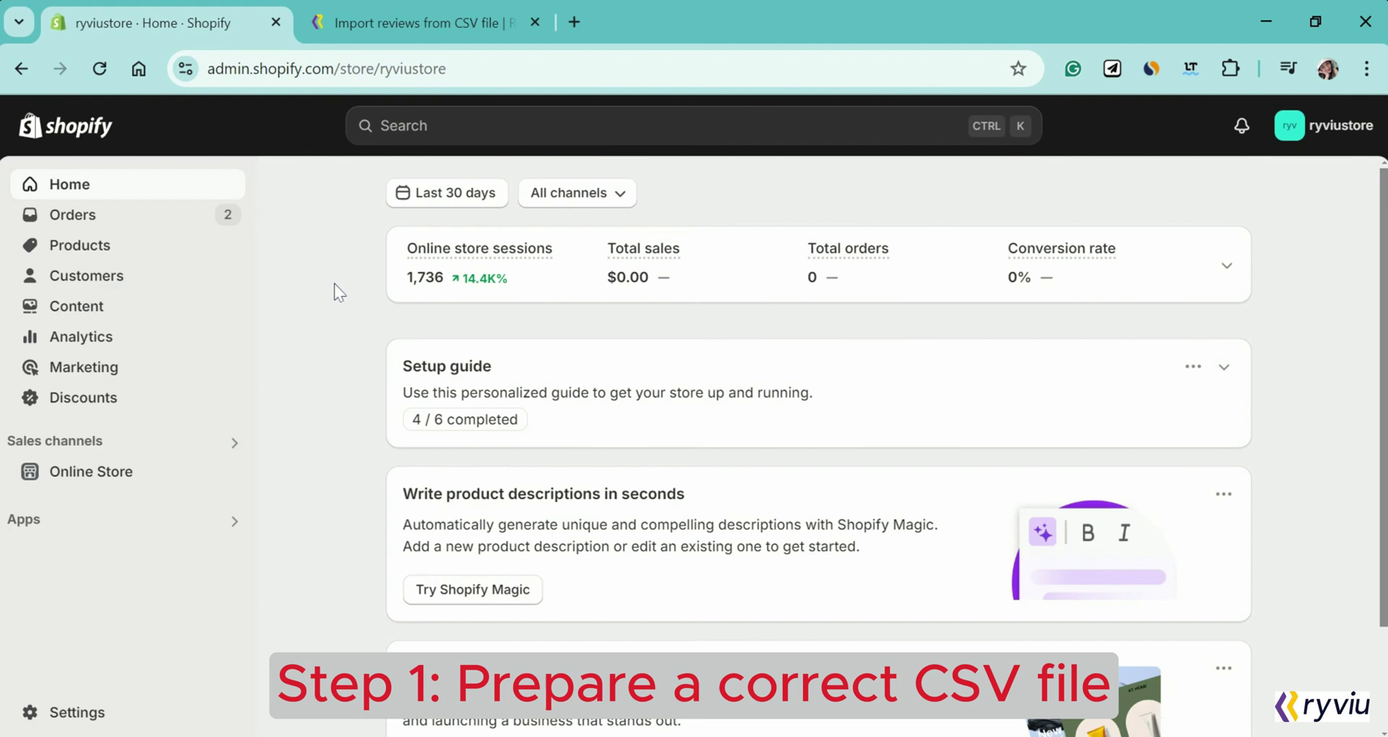
Step: Switch to the Ryviu help article 'Import reviews from CSV file'
left_click(394, 28)
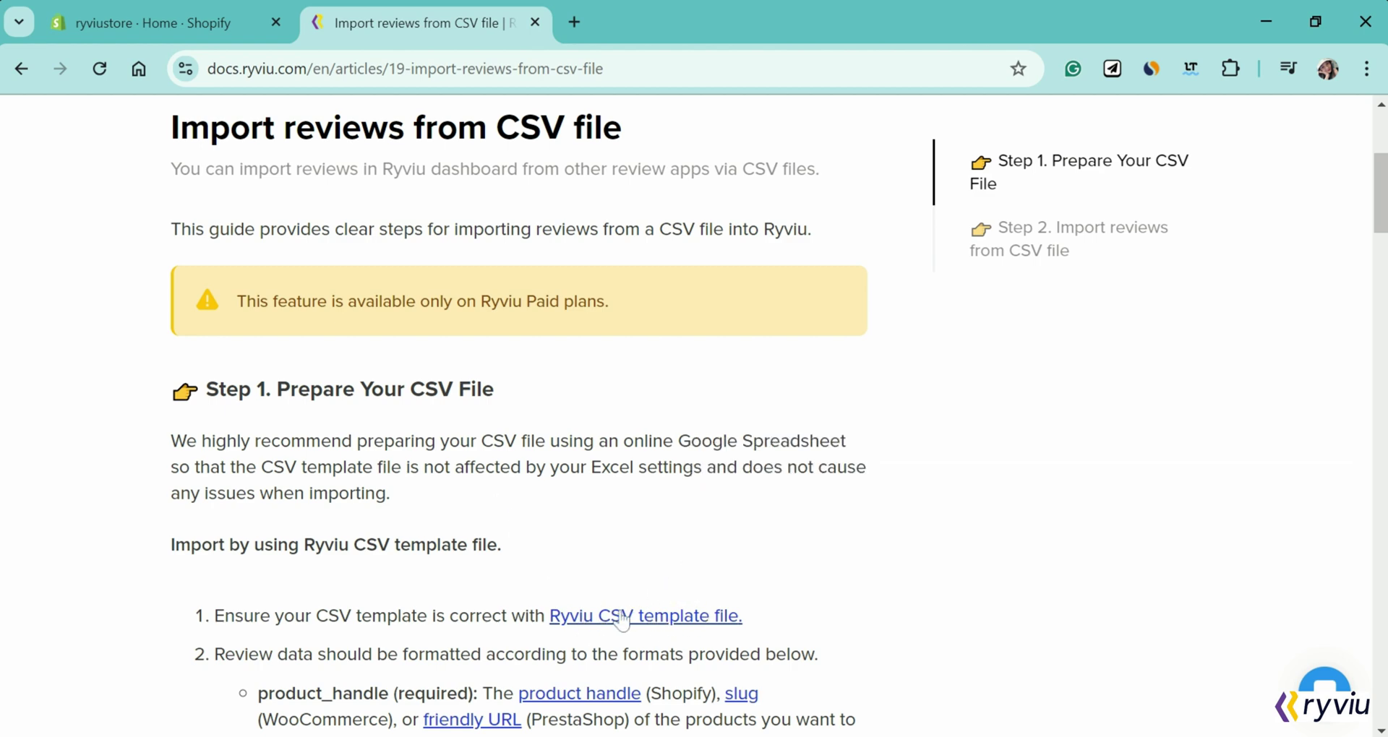
Step: Make a personal copy of the Ryviu CSV template and select cell A5
left_click(633, 615)
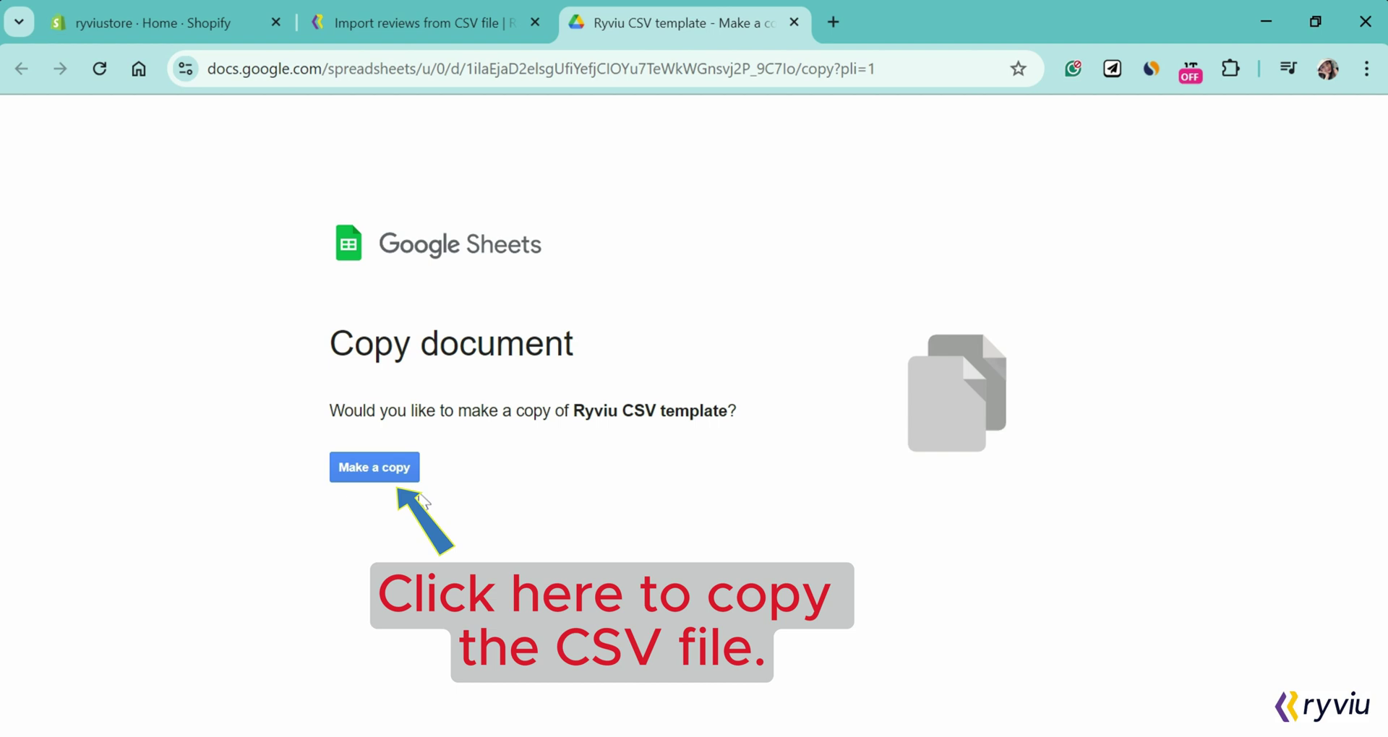
left_click(375, 469)
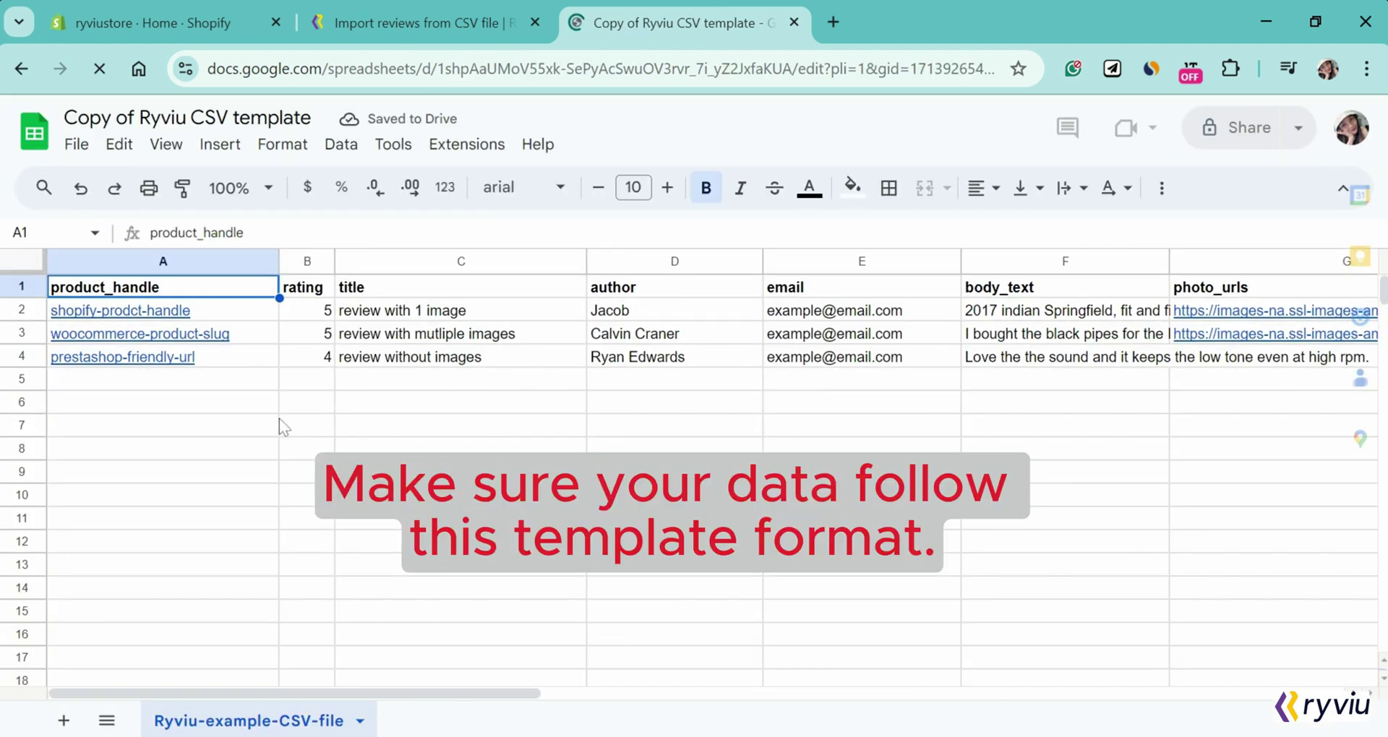
left_click(199, 382)
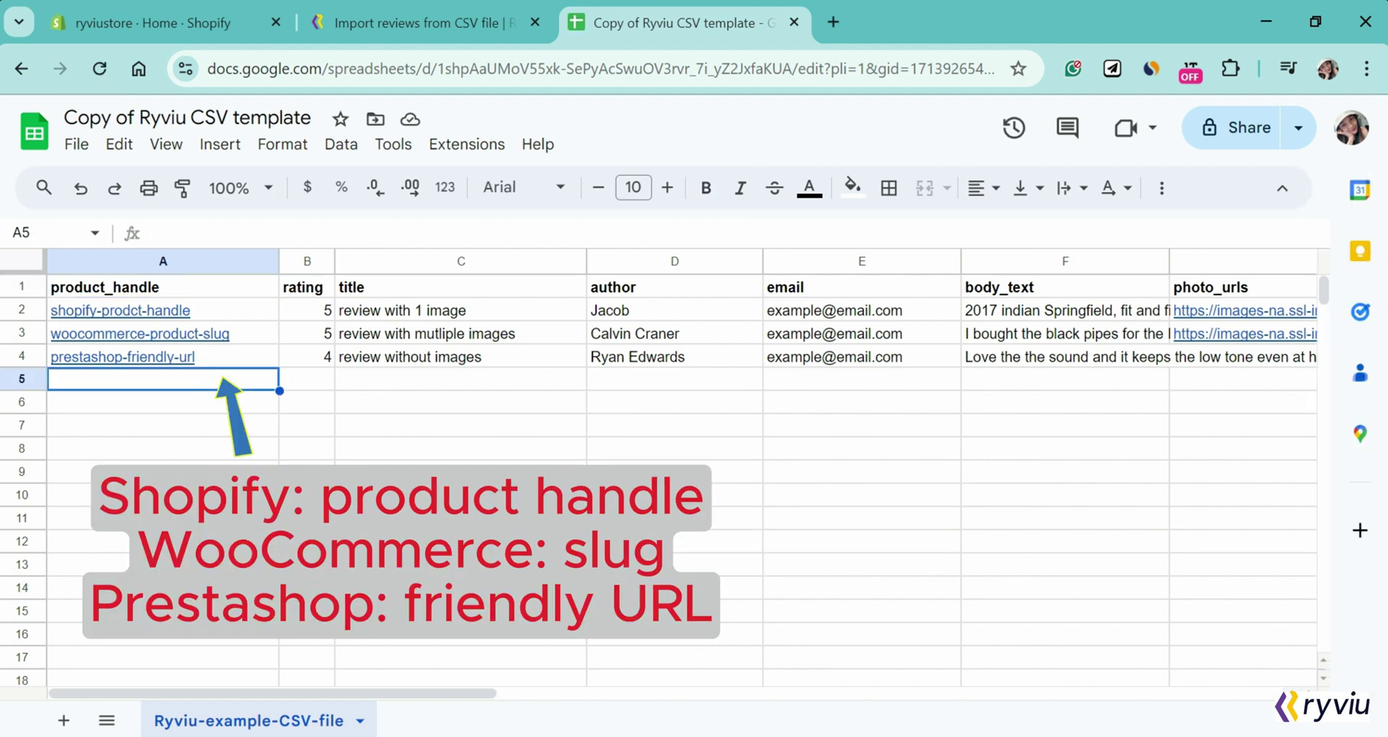
Step: Copy the 2017 Marvel t-shirt's URL handle from its search engine listing
left_click(140, 22)
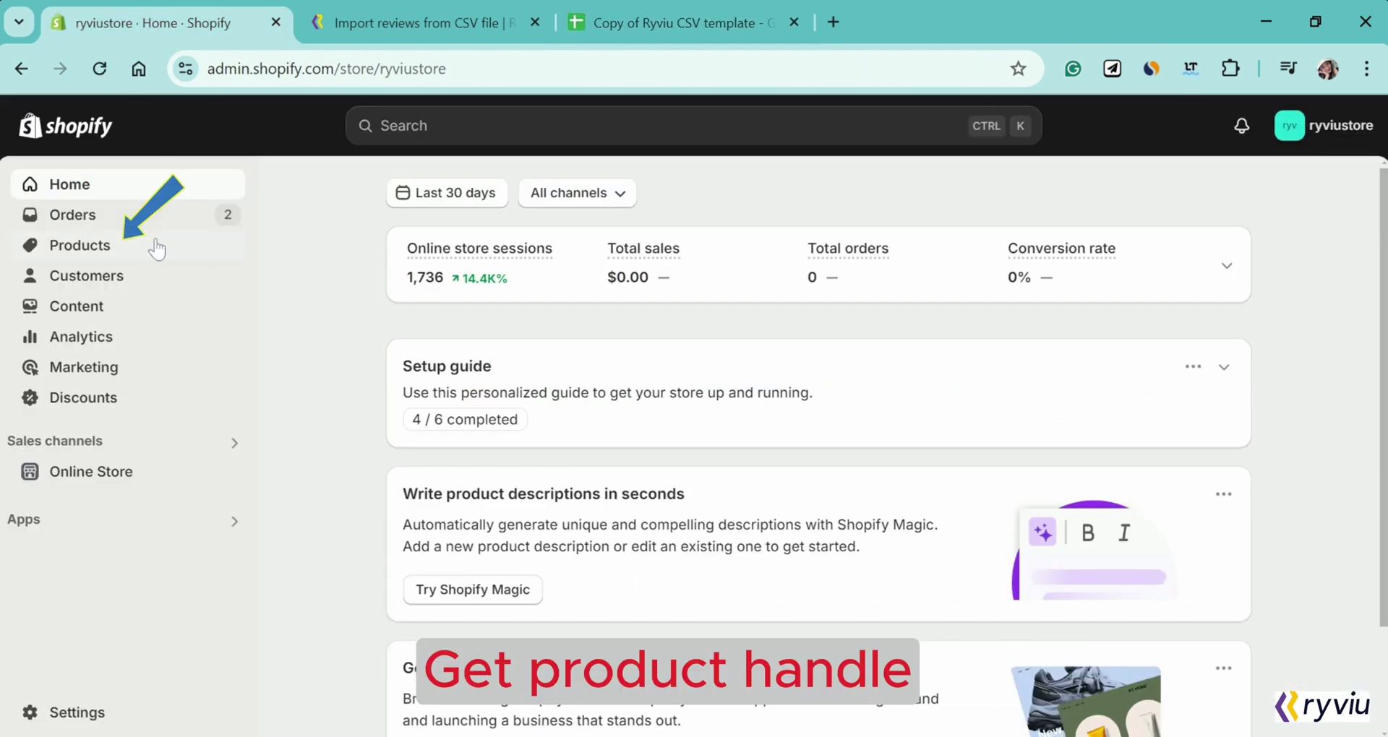
left_click(156, 248)
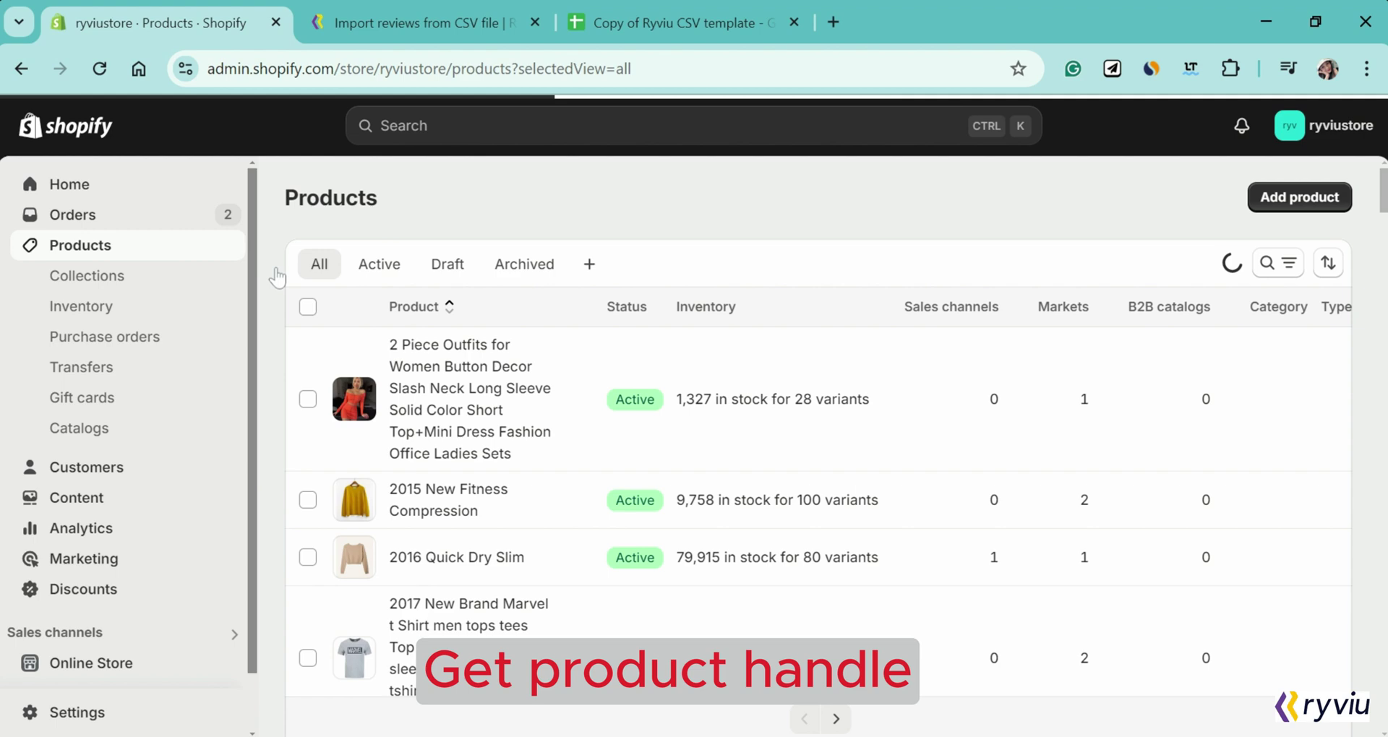
scroll(304, 448, "down", 3)
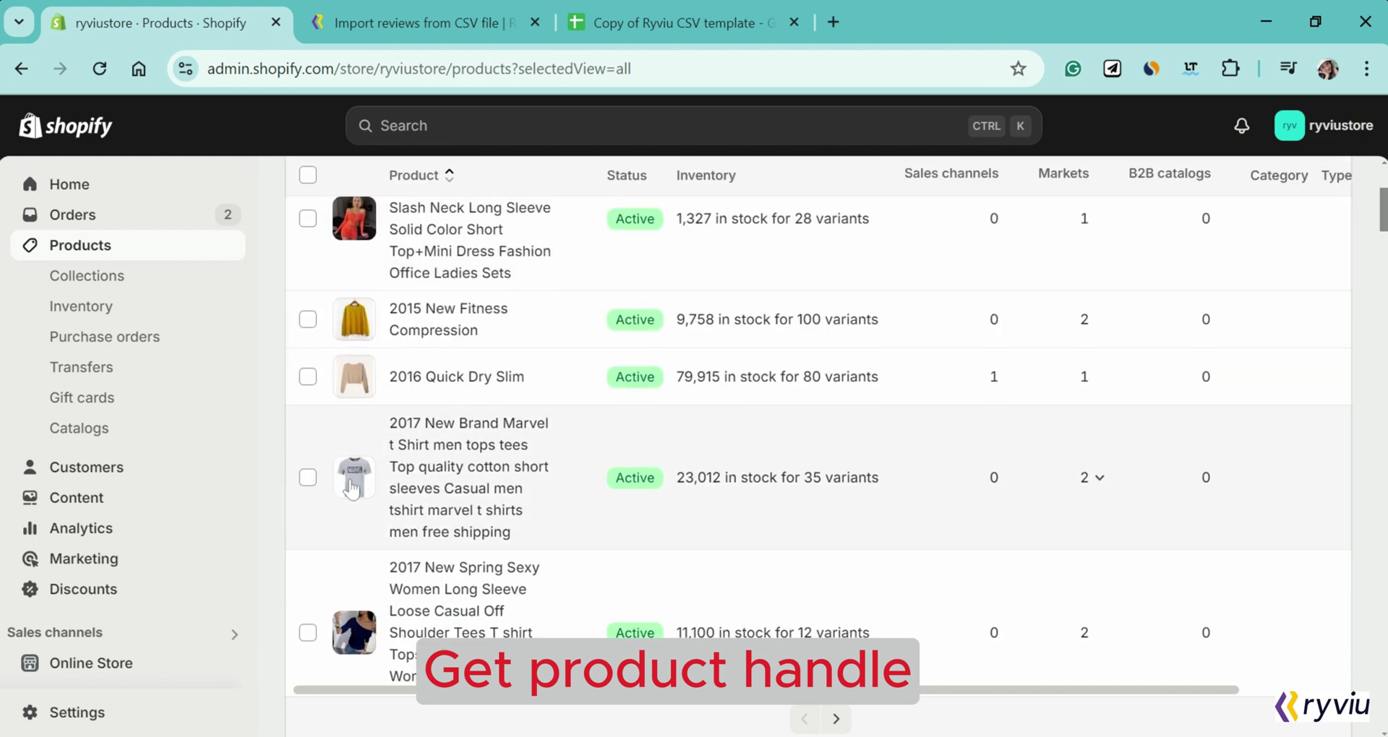
left_click(352, 489)
scroll(351, 489, "down", 10)
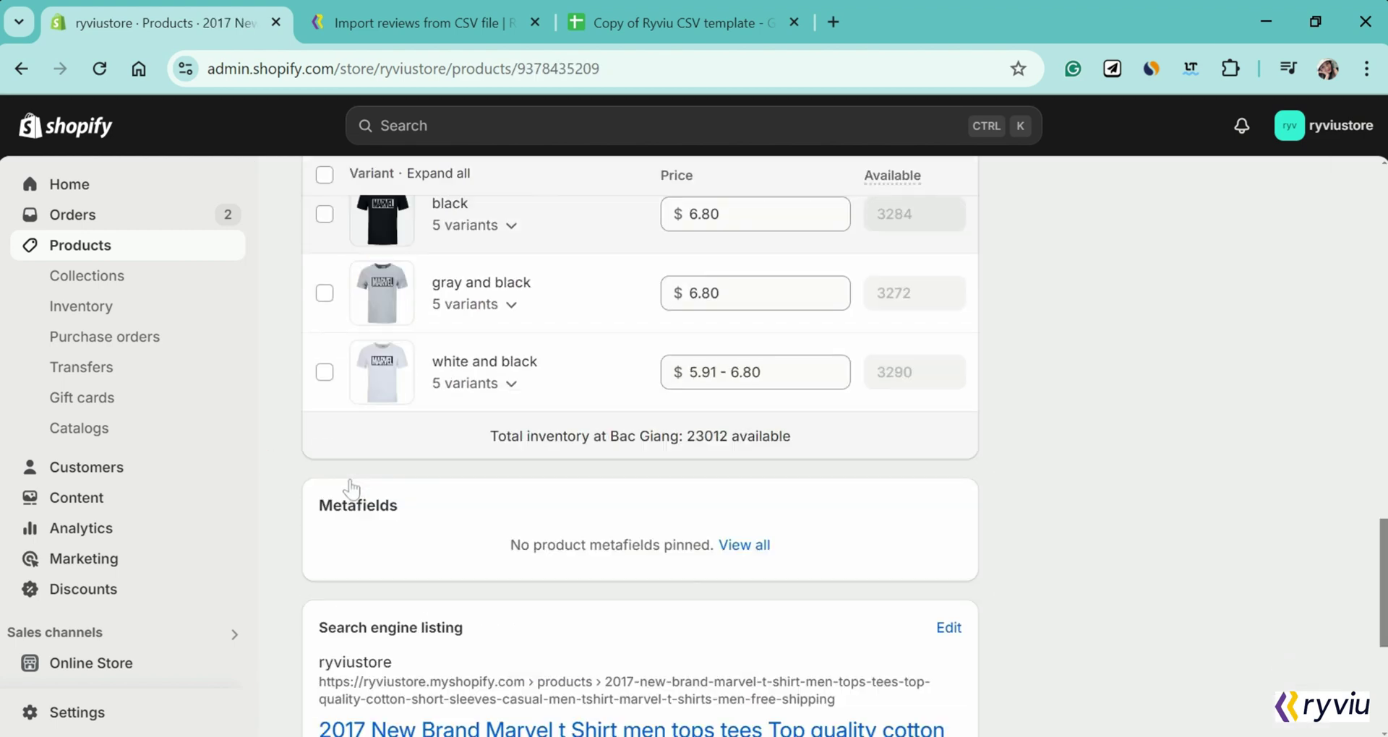
scroll(352, 488, "down", 5)
left_click(948, 258)
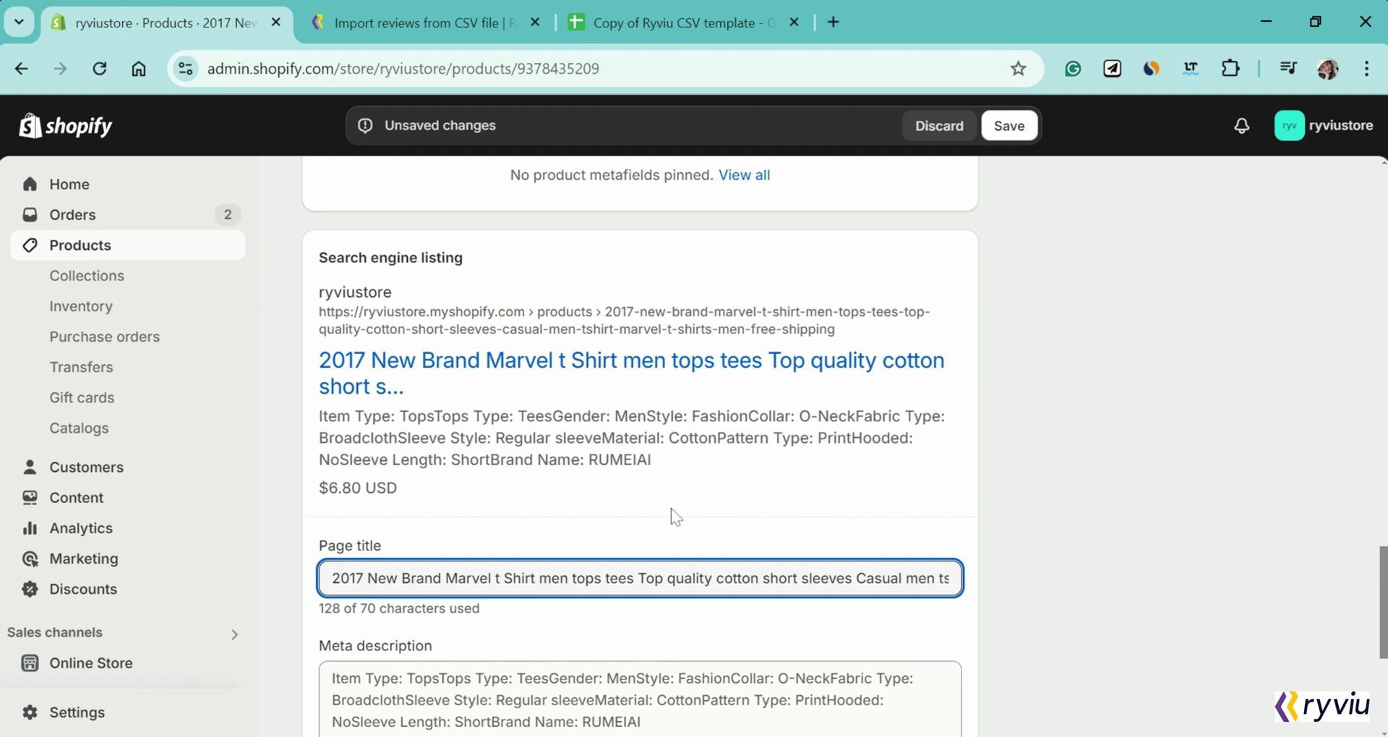
scroll(672, 515, "down", 5)
left_click_drag(672, 506, 1092, 539)
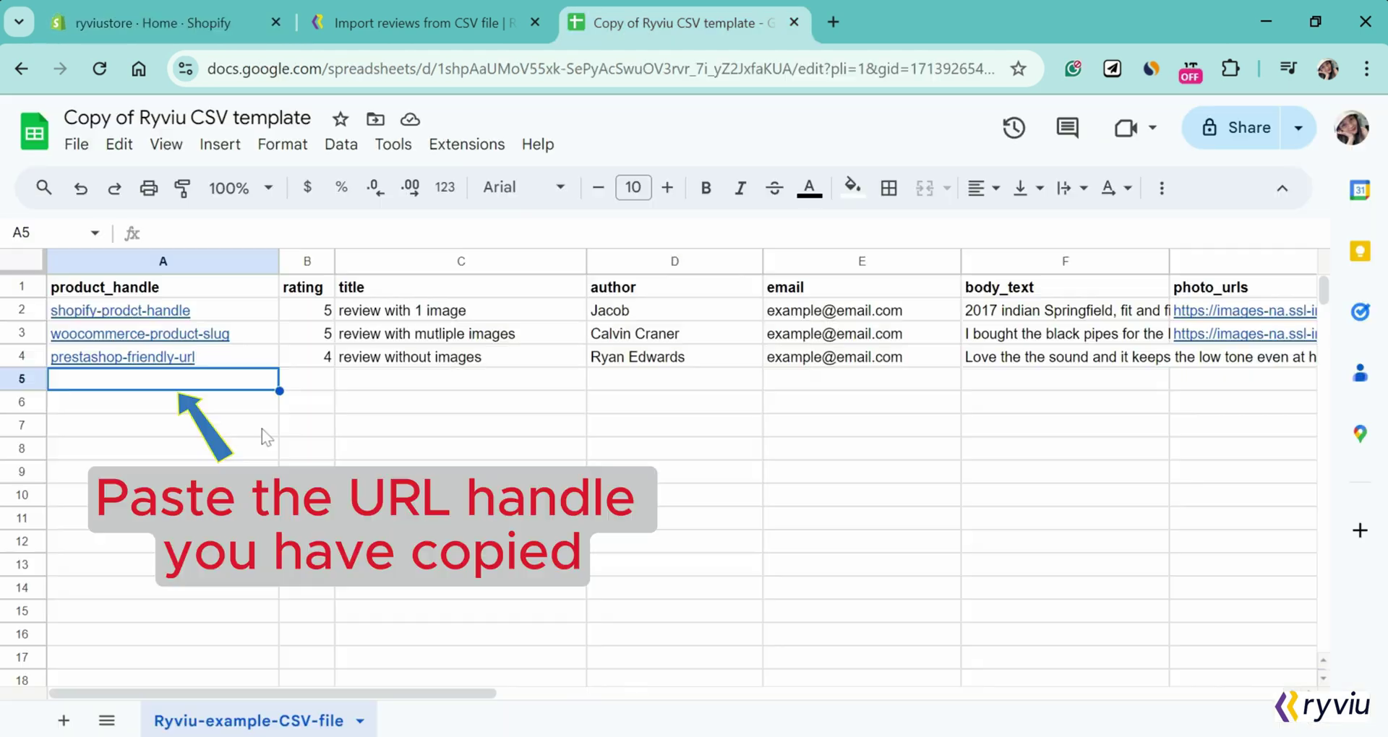
Step: Paste the product handle into A5, with rating 5 and title 'Awesome'
key("ctrl+v")
key("Tab")
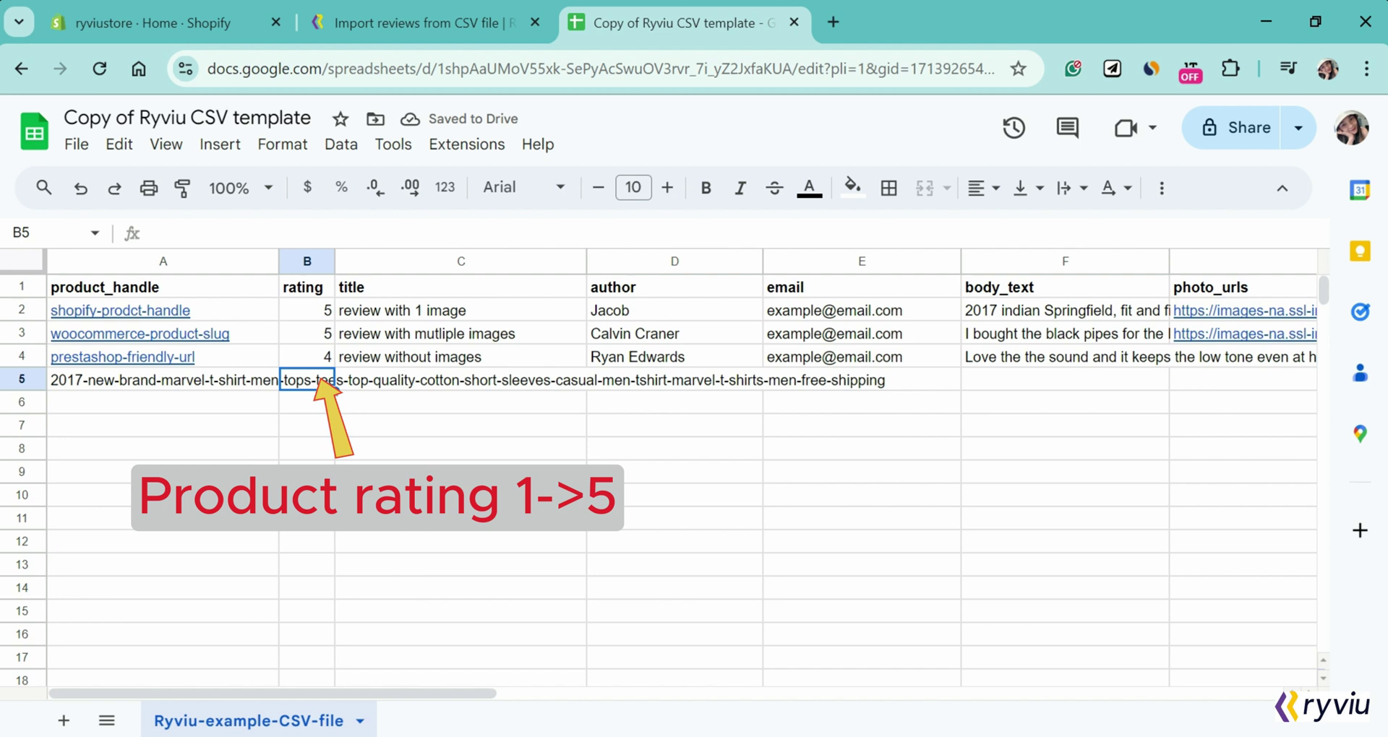
type("5")
left_click(395, 428)
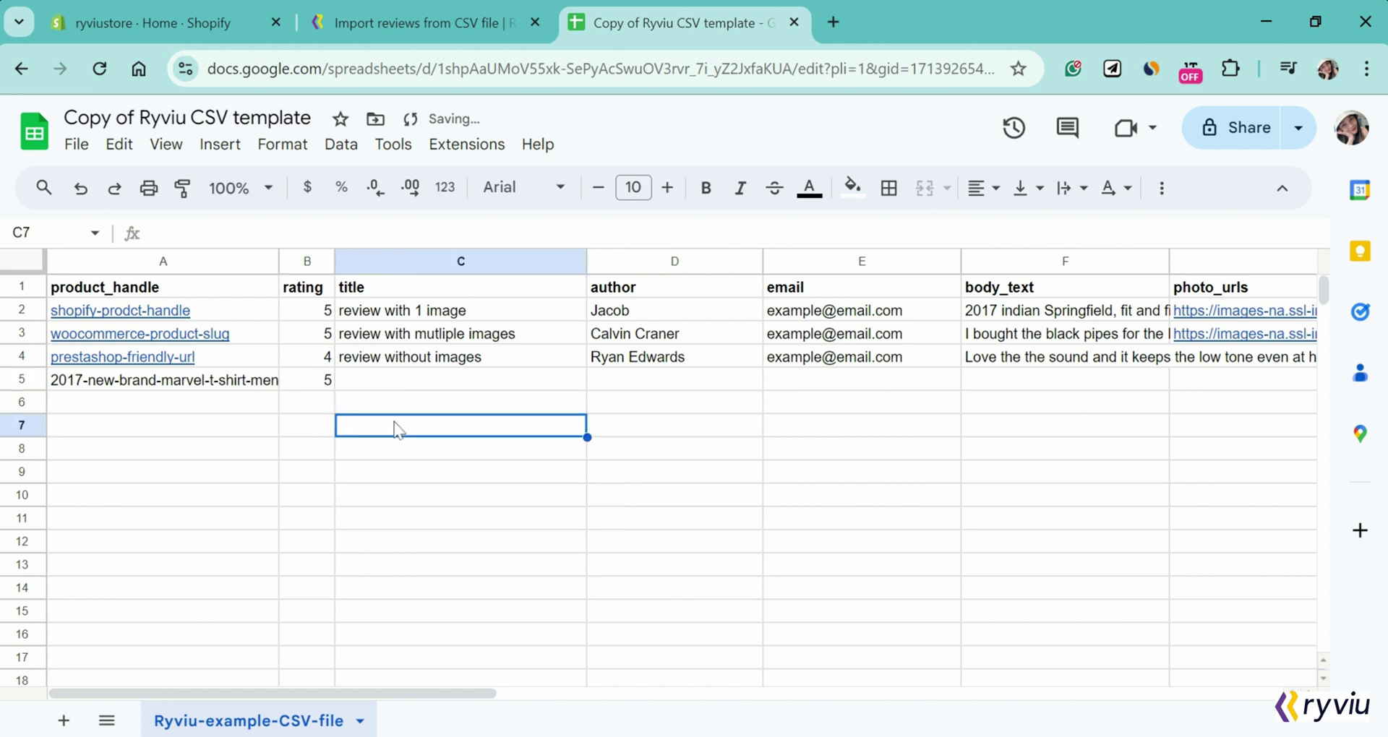
left_click(410, 381)
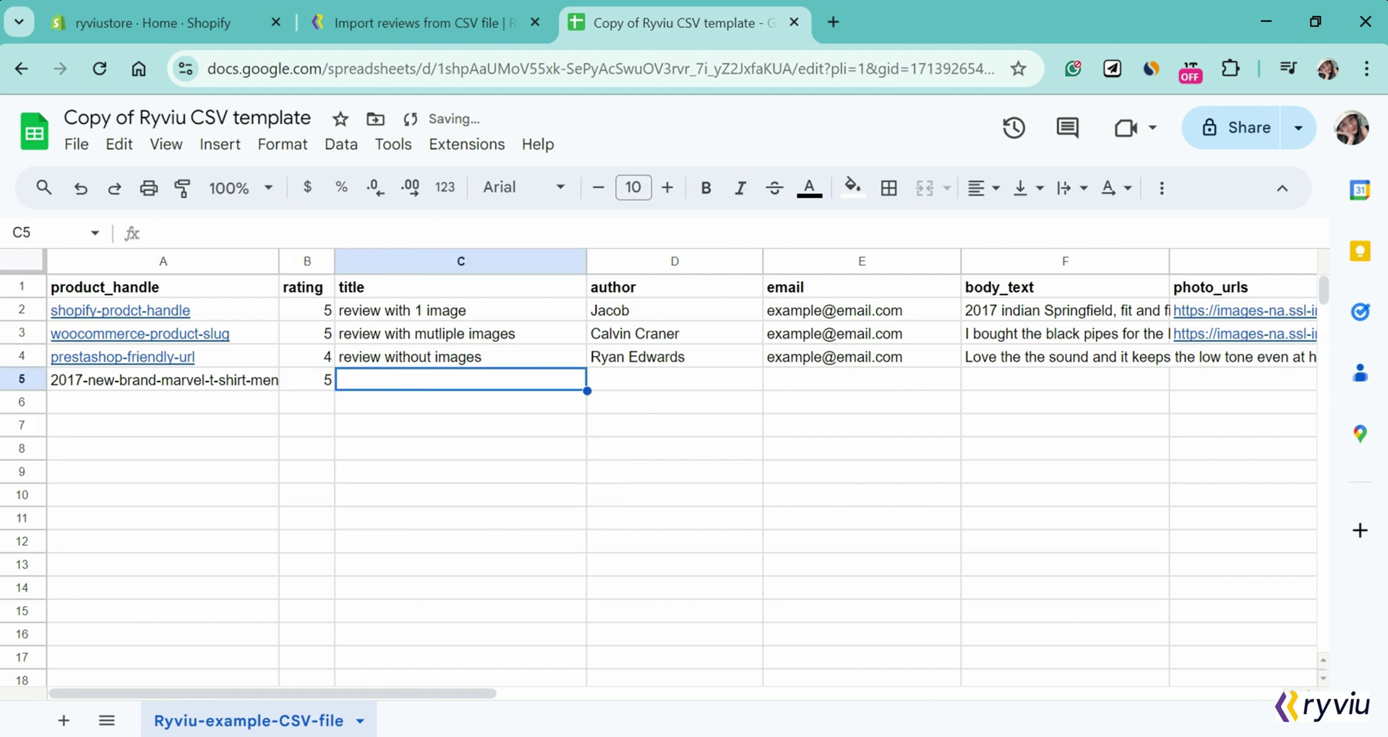
type("Awesome")
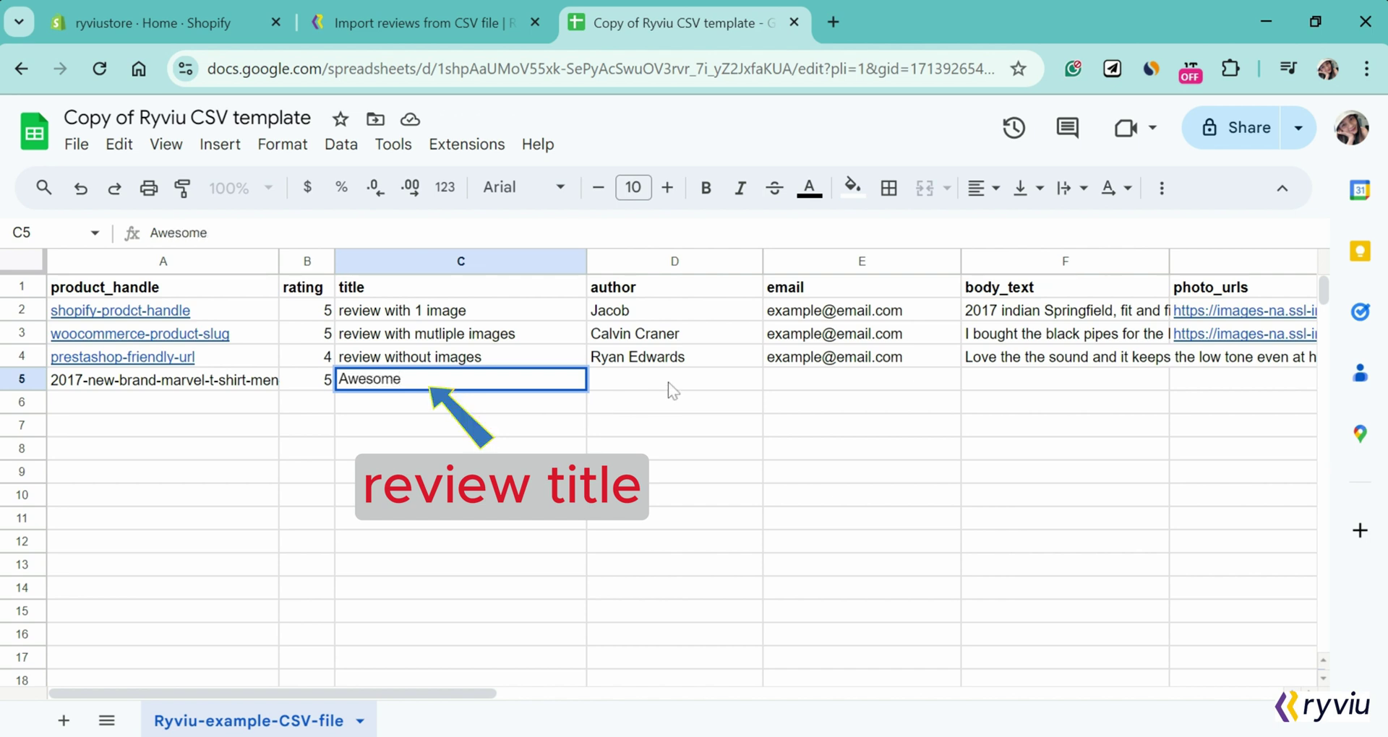
Step: Enter the reviewer's name, e-mail, and review text 'This item is good. High quality material!'
left_click(668, 384)
type("Mi")
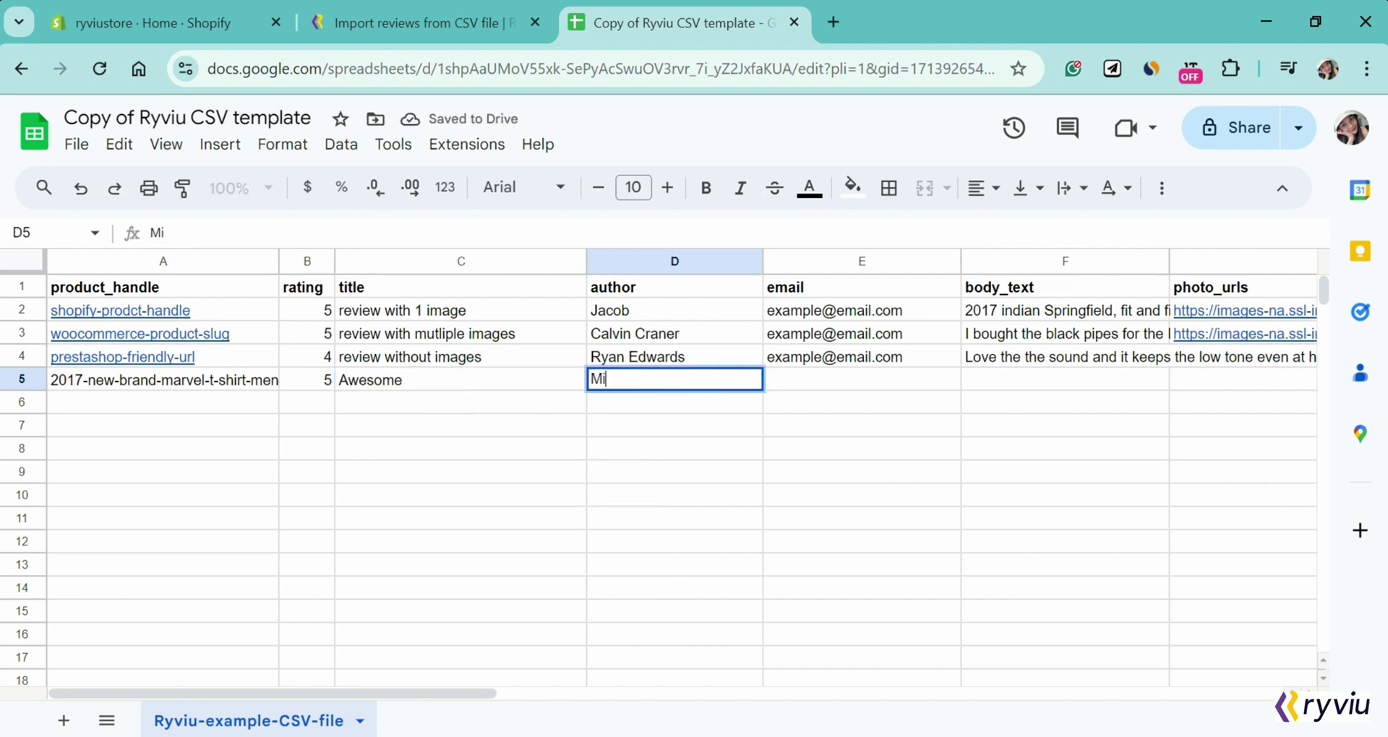
type("llian")
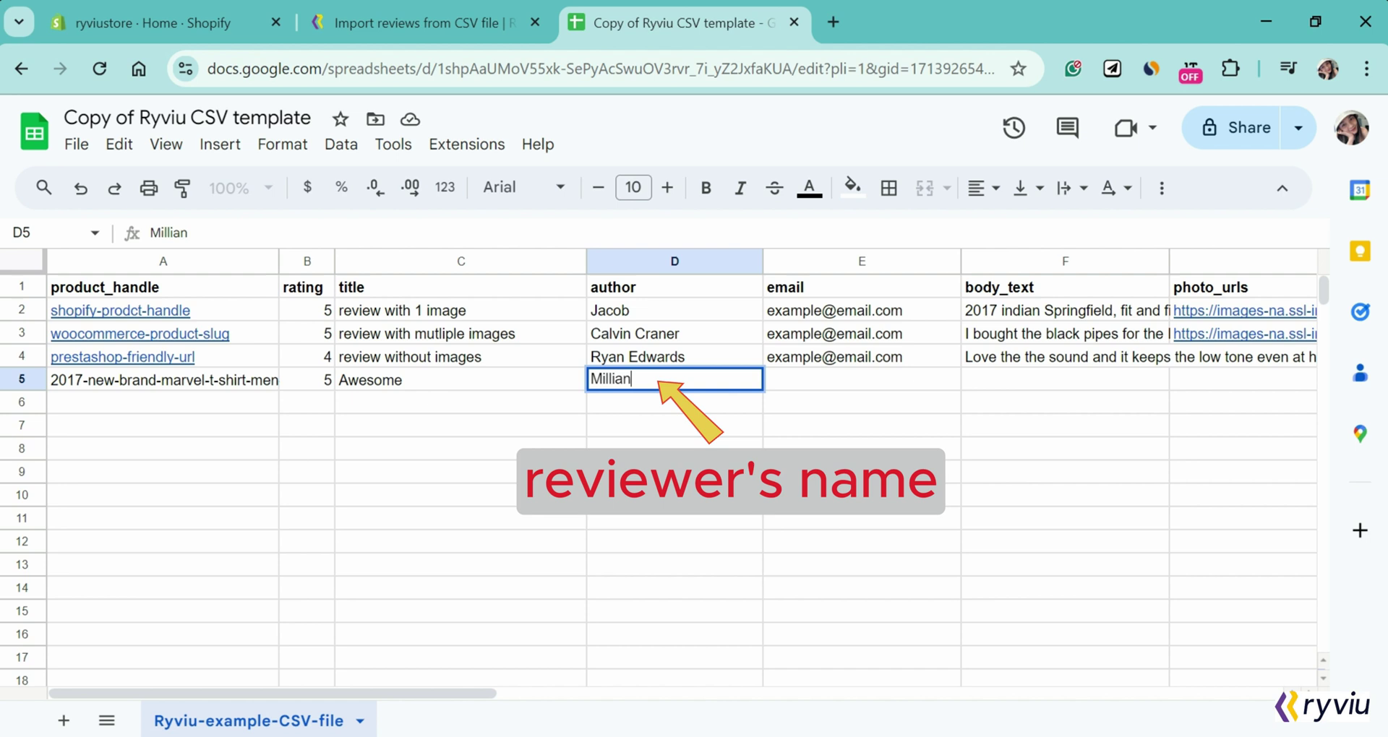
left_click(846, 385)
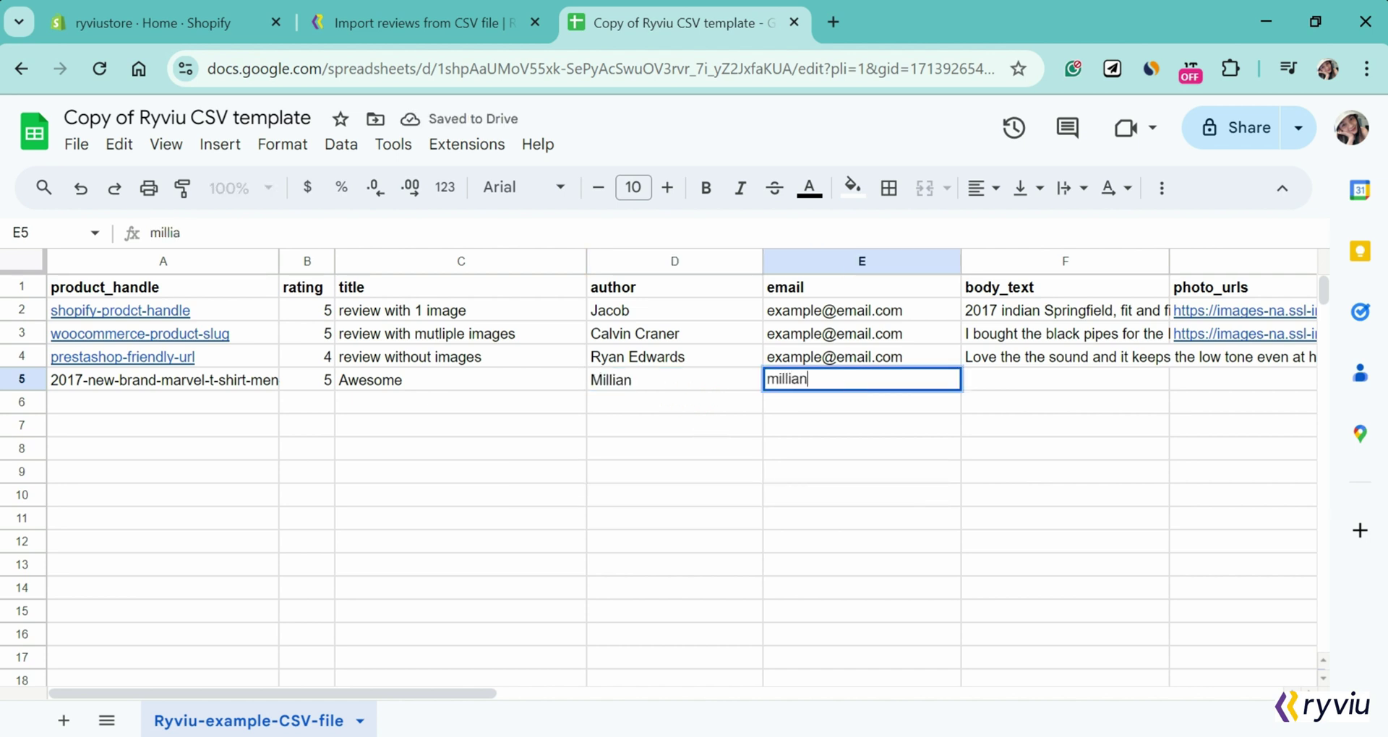
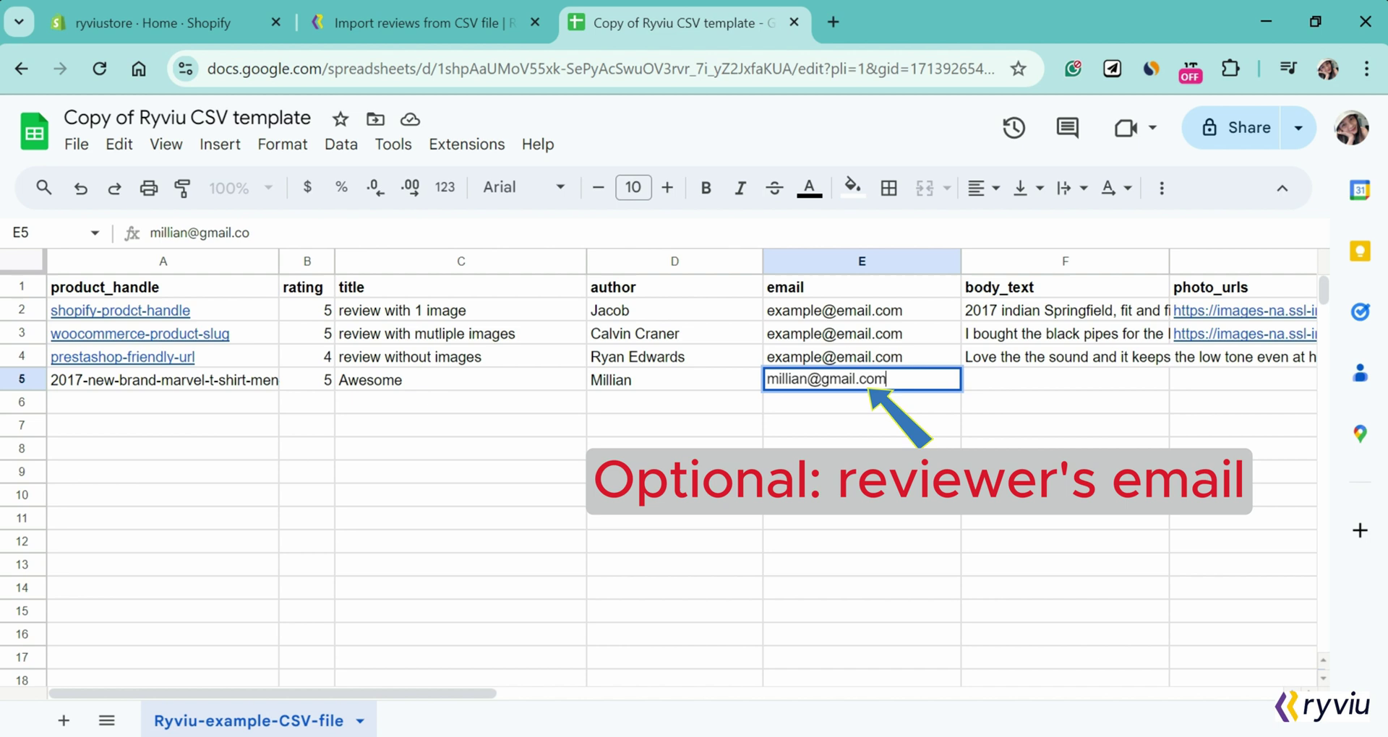
left_click(1090, 388)
type("This")
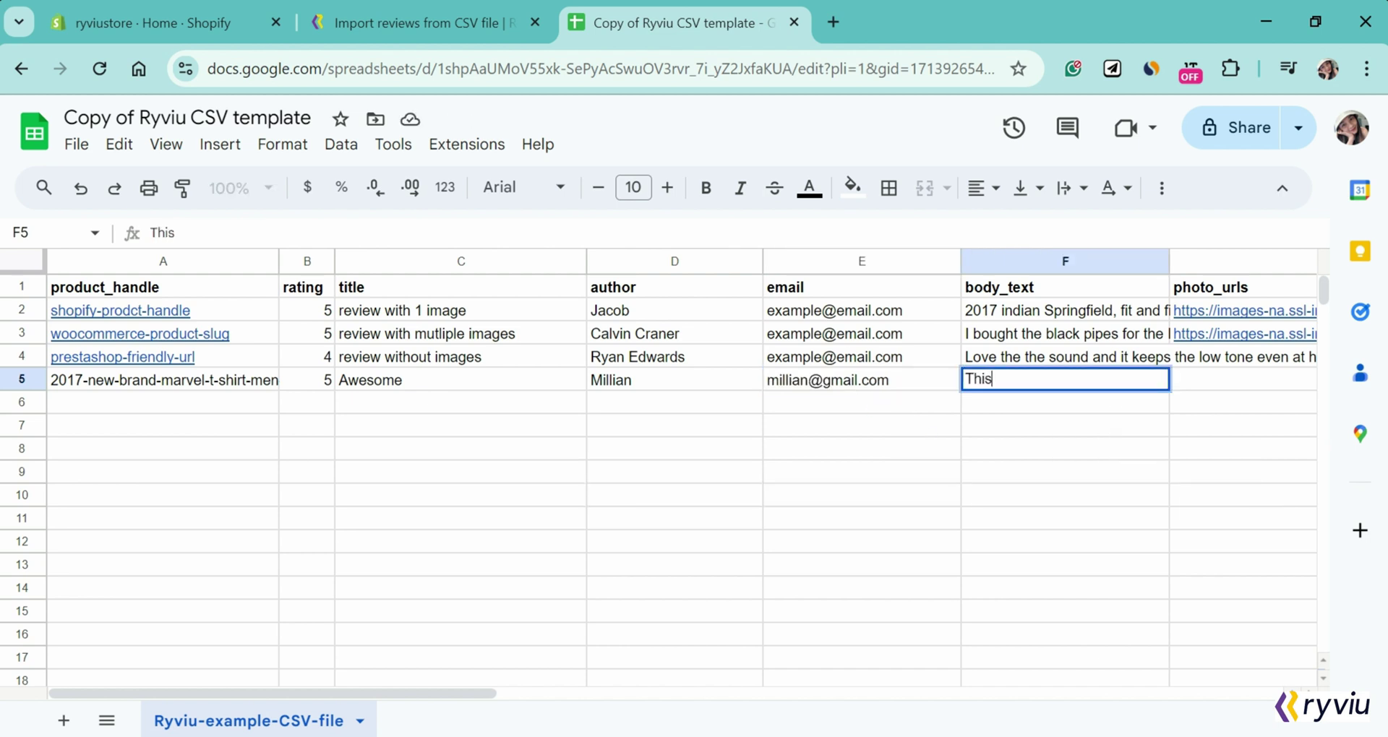
type(" item is")
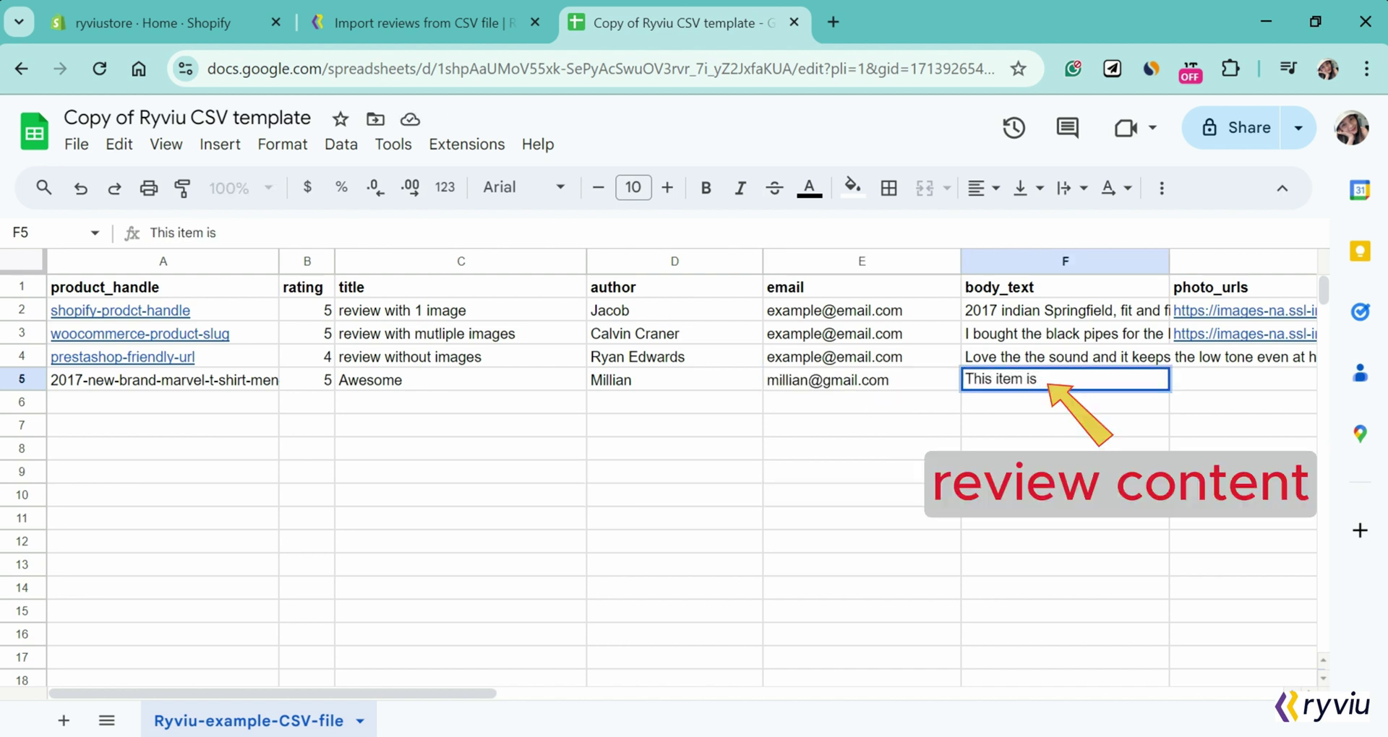
type(" good. High")
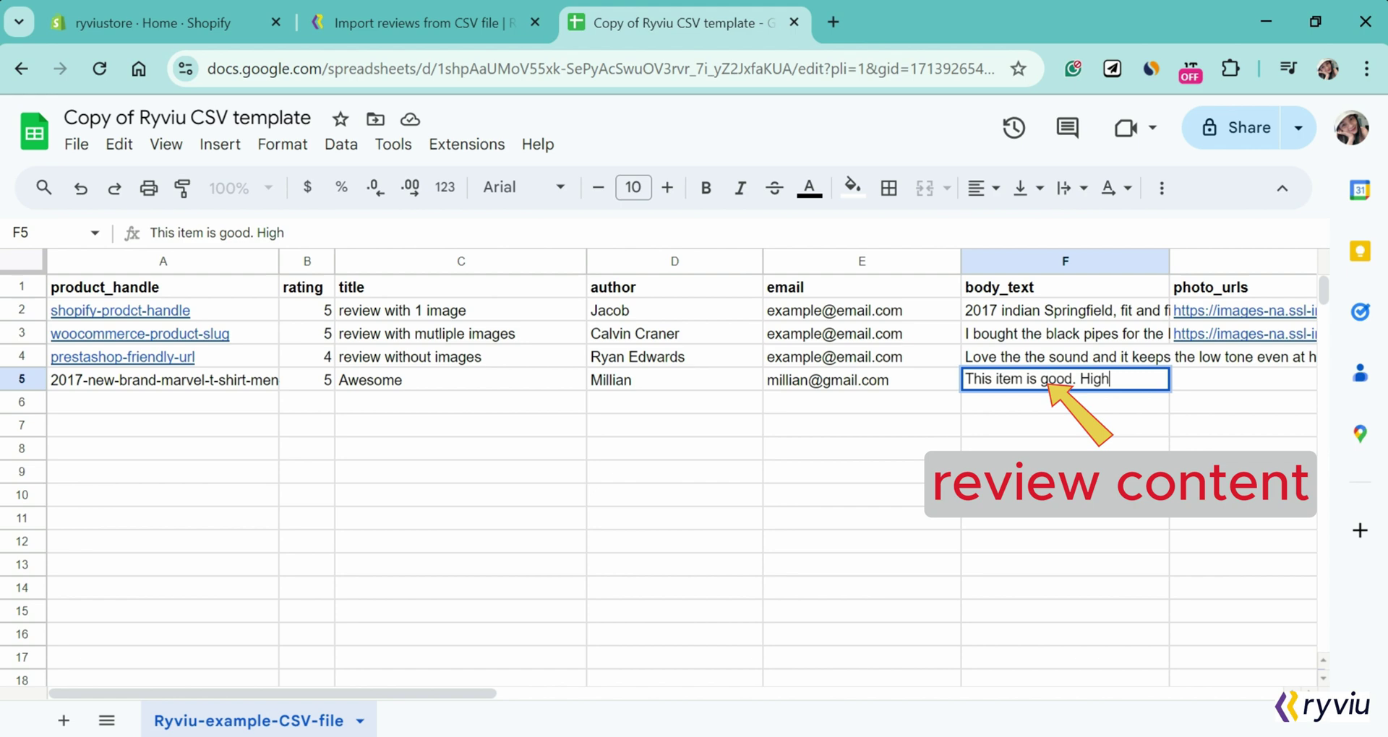
type(" quality material!")
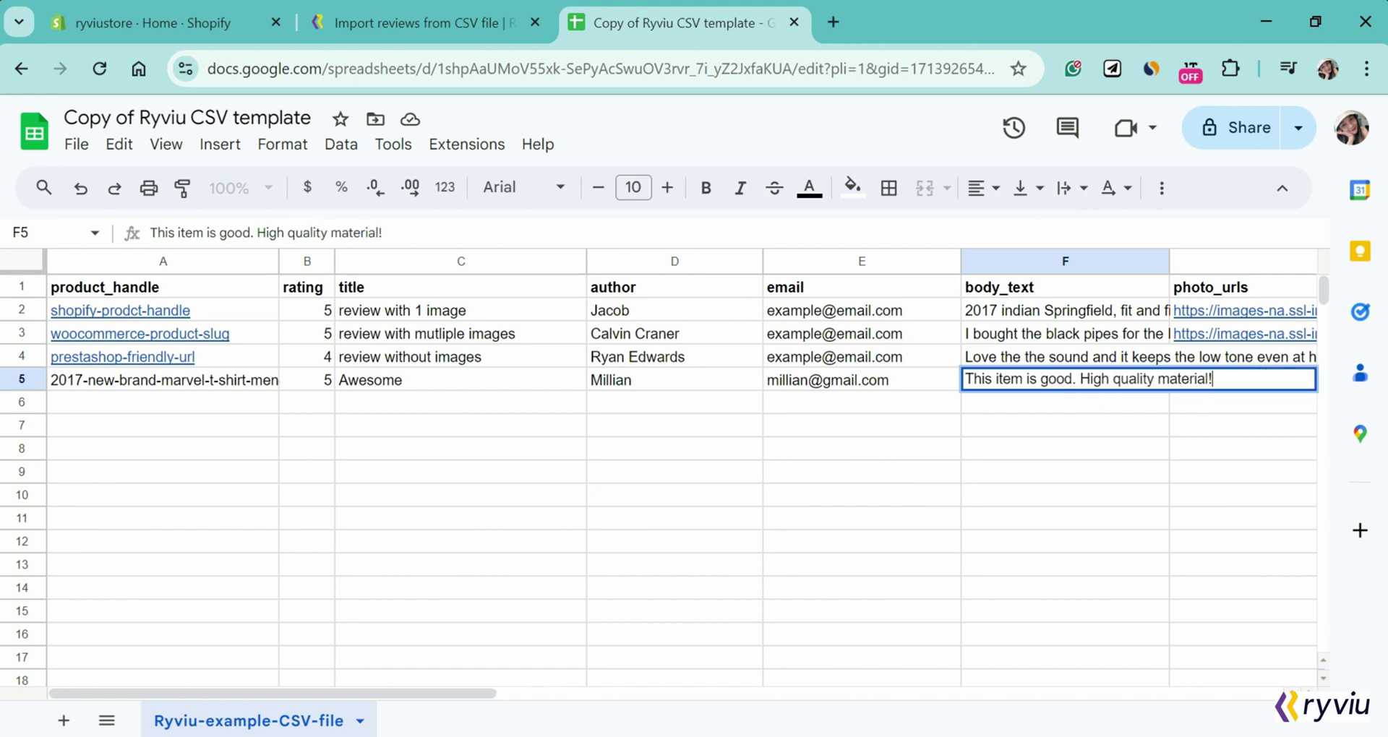
left_click(1113, 406)
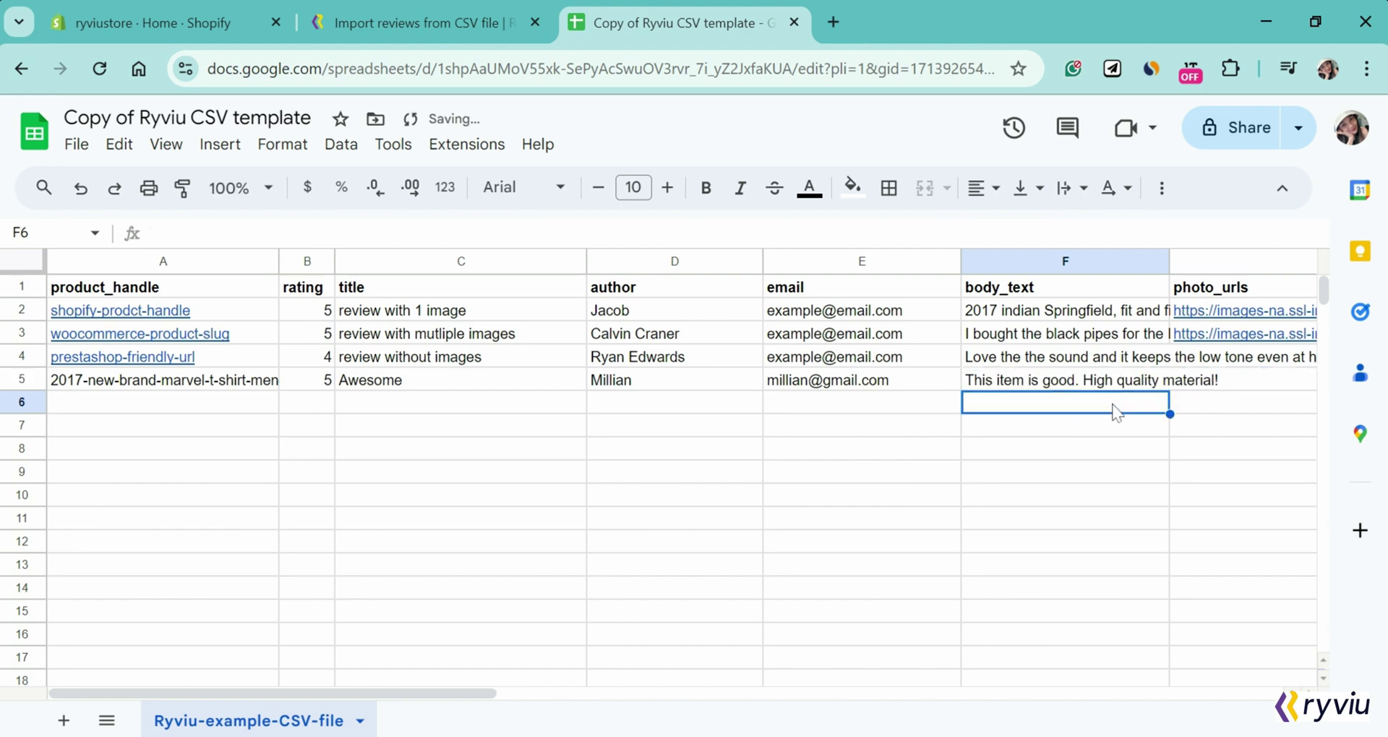
left_click(1251, 380)
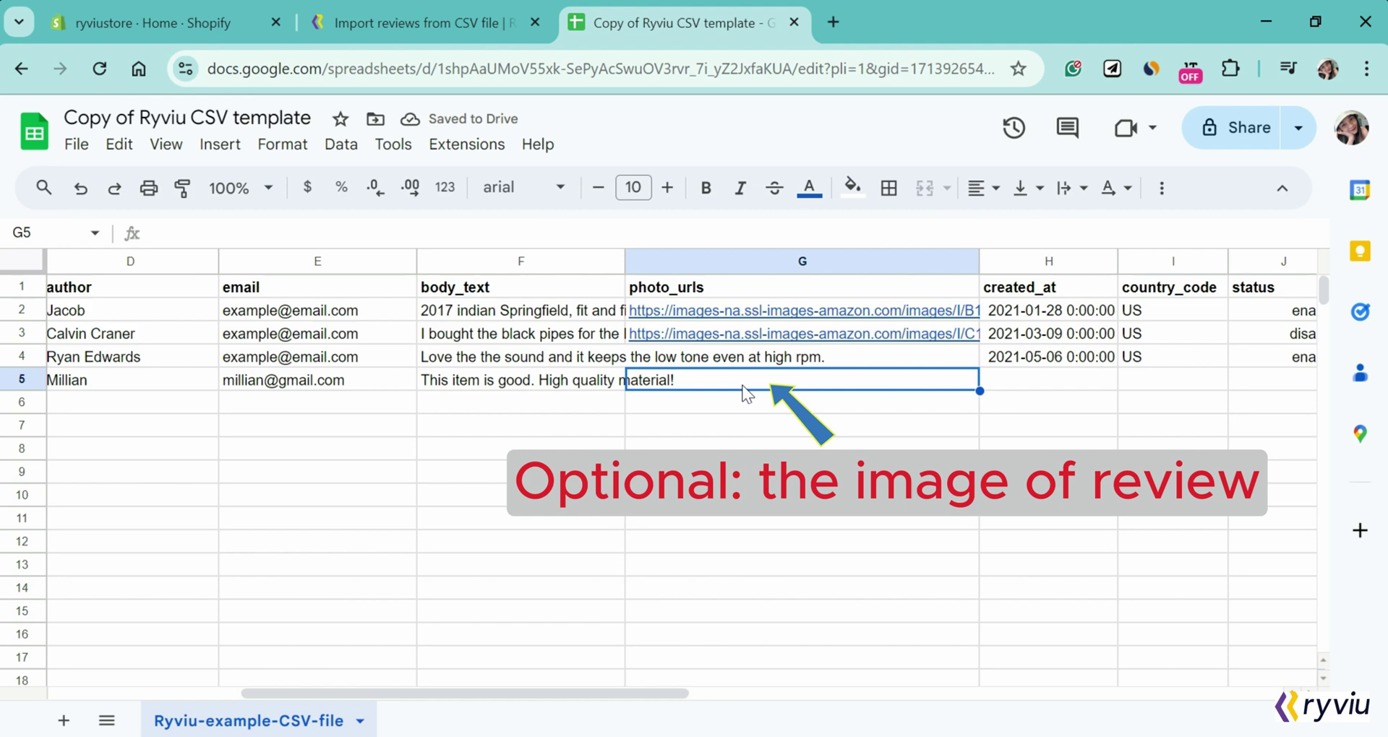
Step: Paste the Amazon review photo URL into photo_urls cell G5
type("https://images-na.ssl-images-amazon.com/images/I/B12oF10hJpS._SL1000_.jpg")
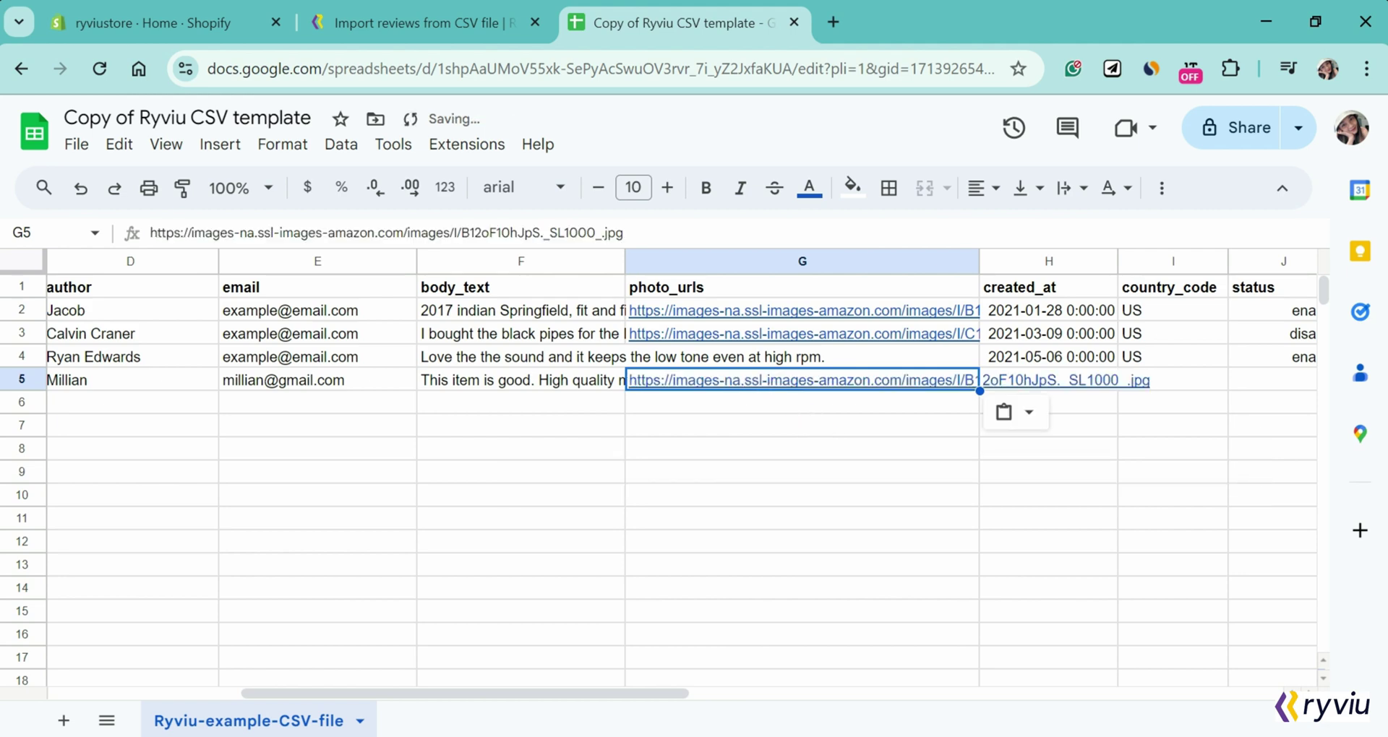
left_click(1024, 384)
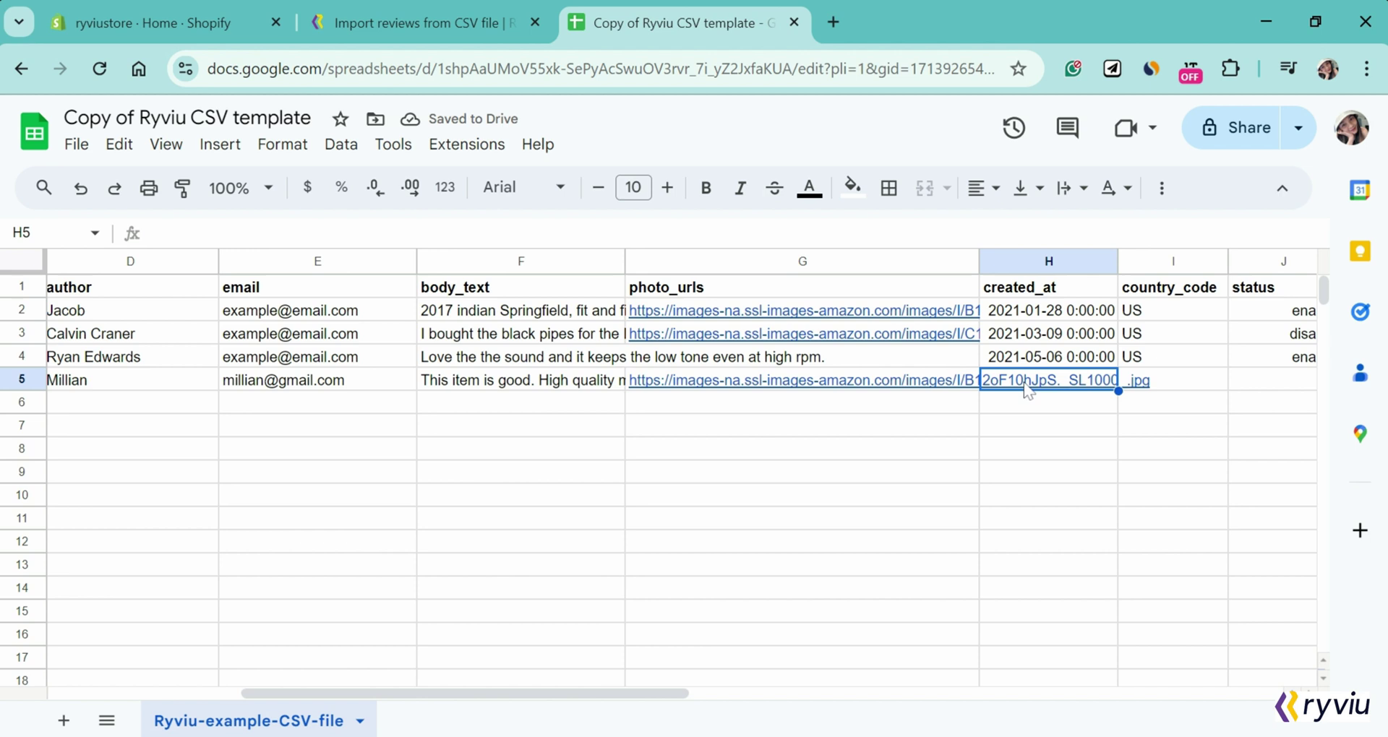
Step: Enter the created_at date 2024-08-11 5:18:29 in H5
type("2024")
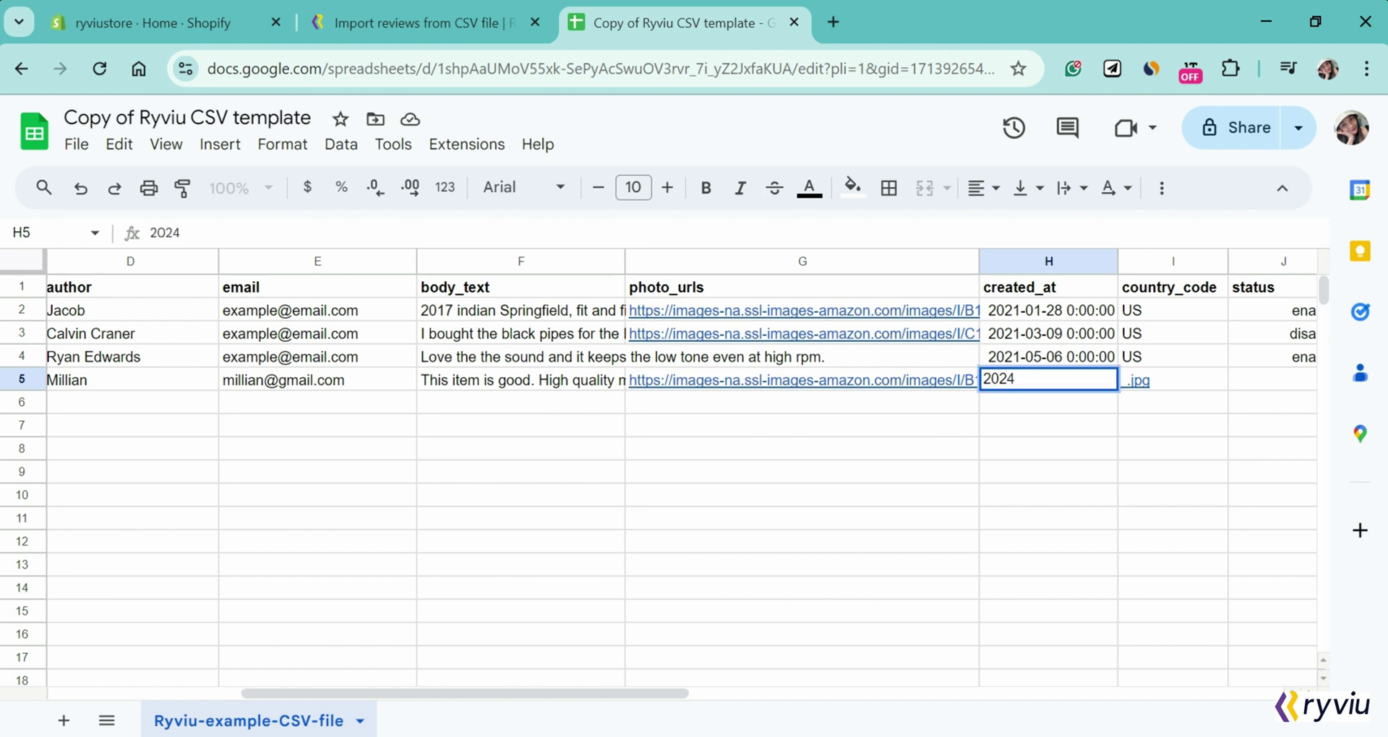
type("-")
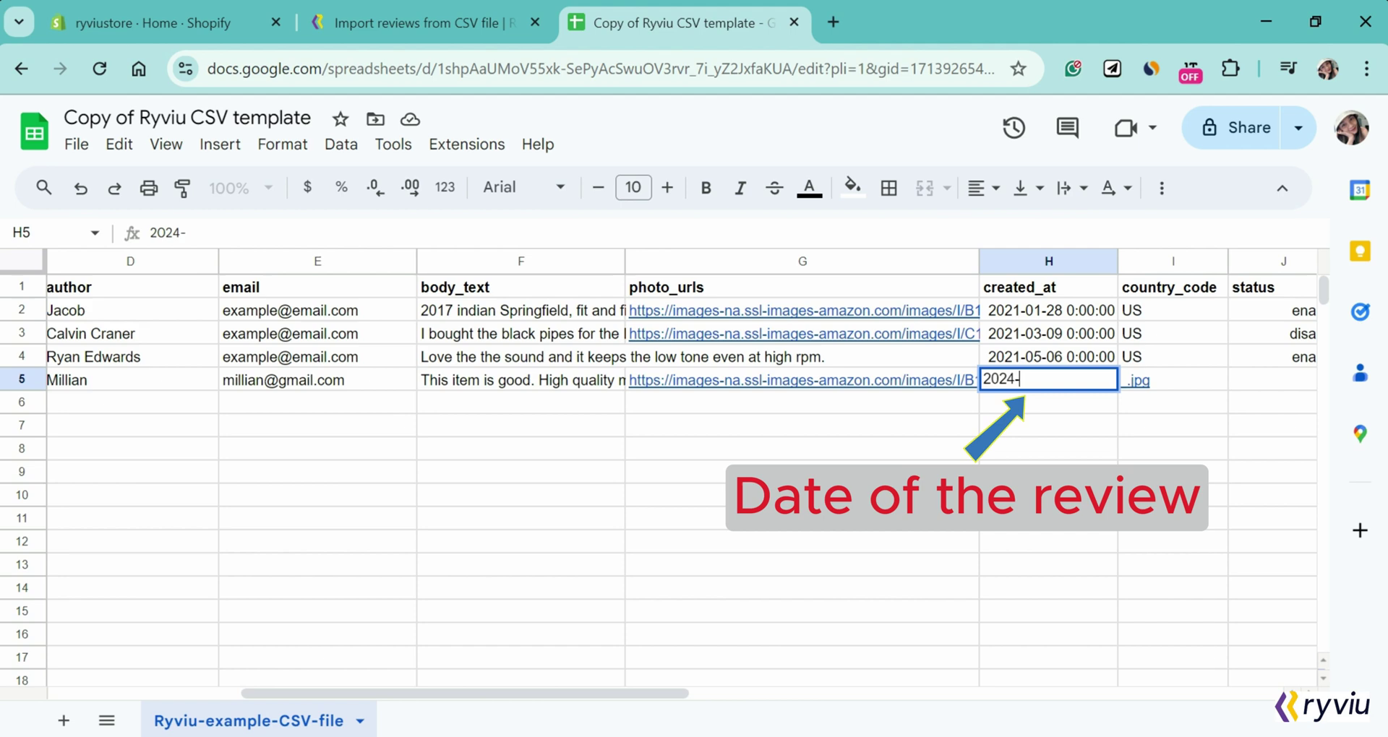
type("08-11 5:18:29")
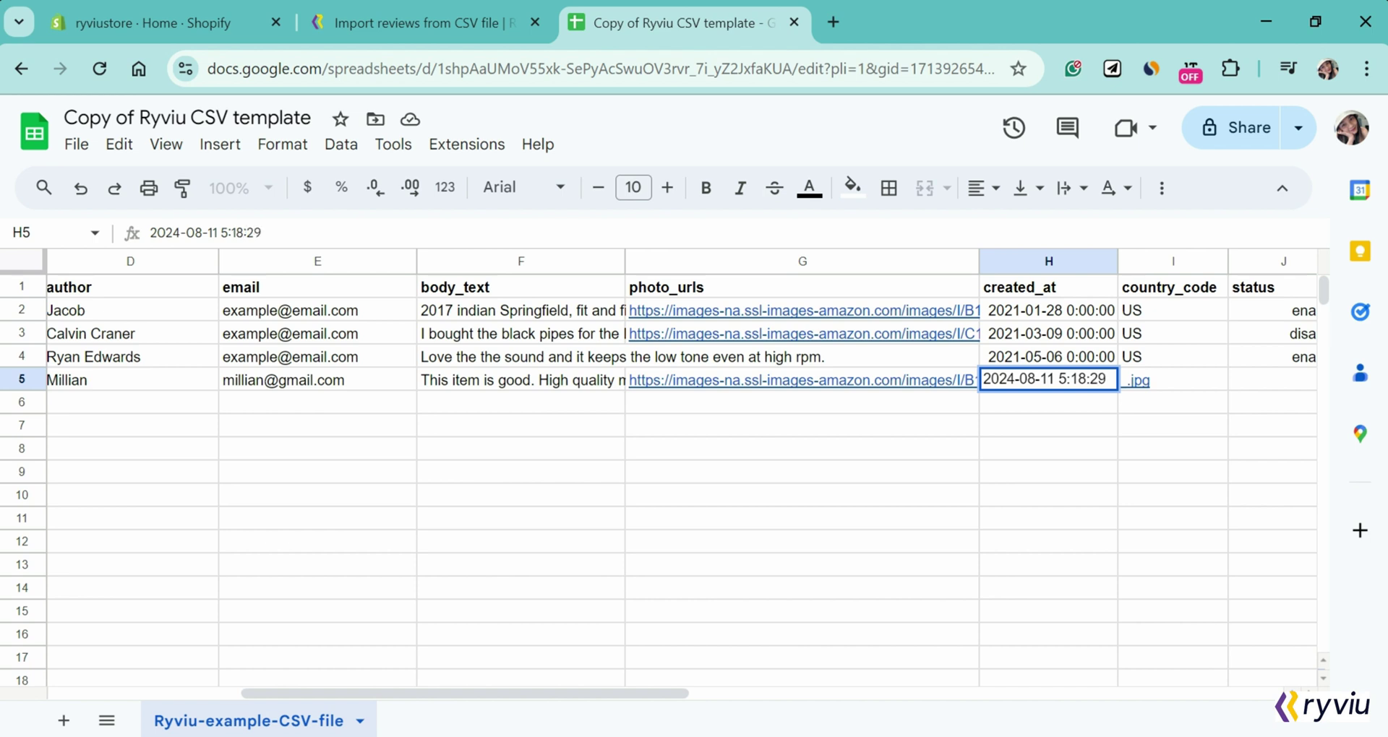
Step: Fill I5–K5 with country UK, status enable and featured 1
key("Tab")
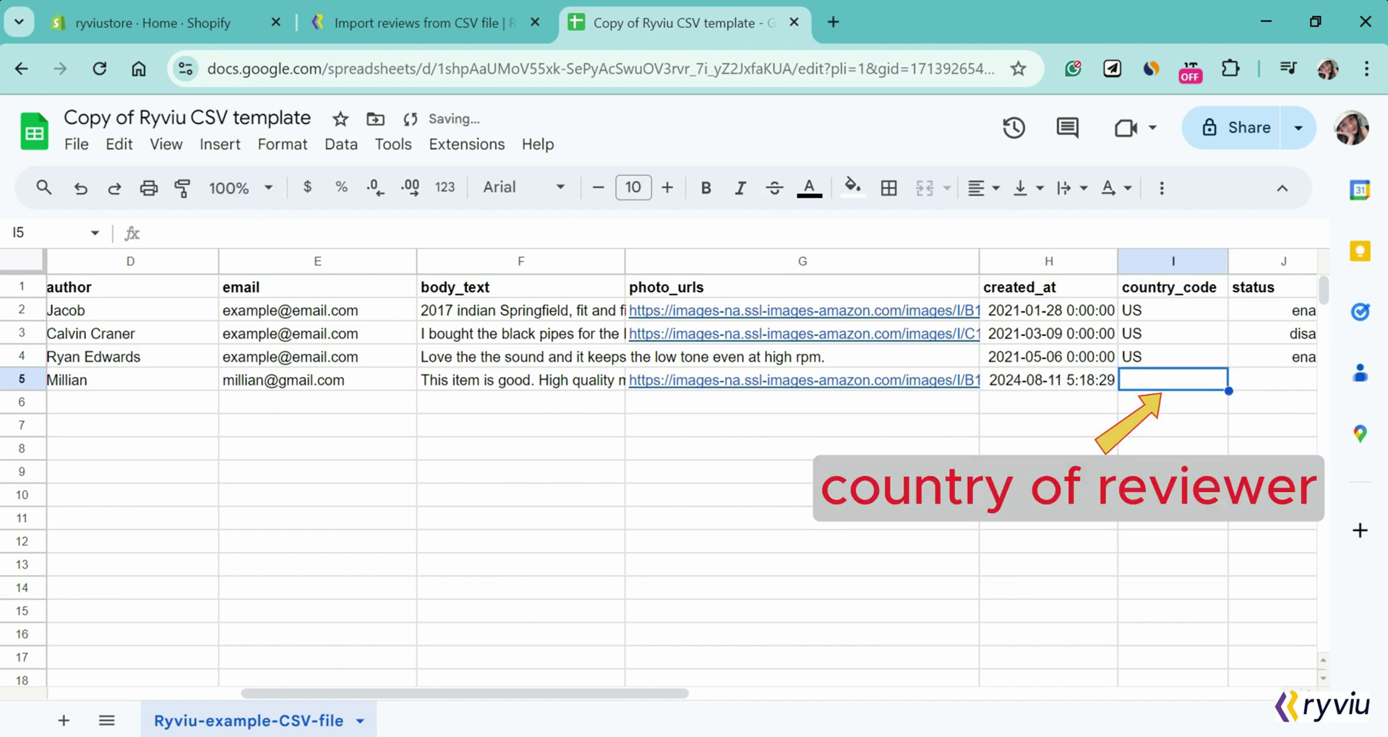
type("UK")
key("Tab")
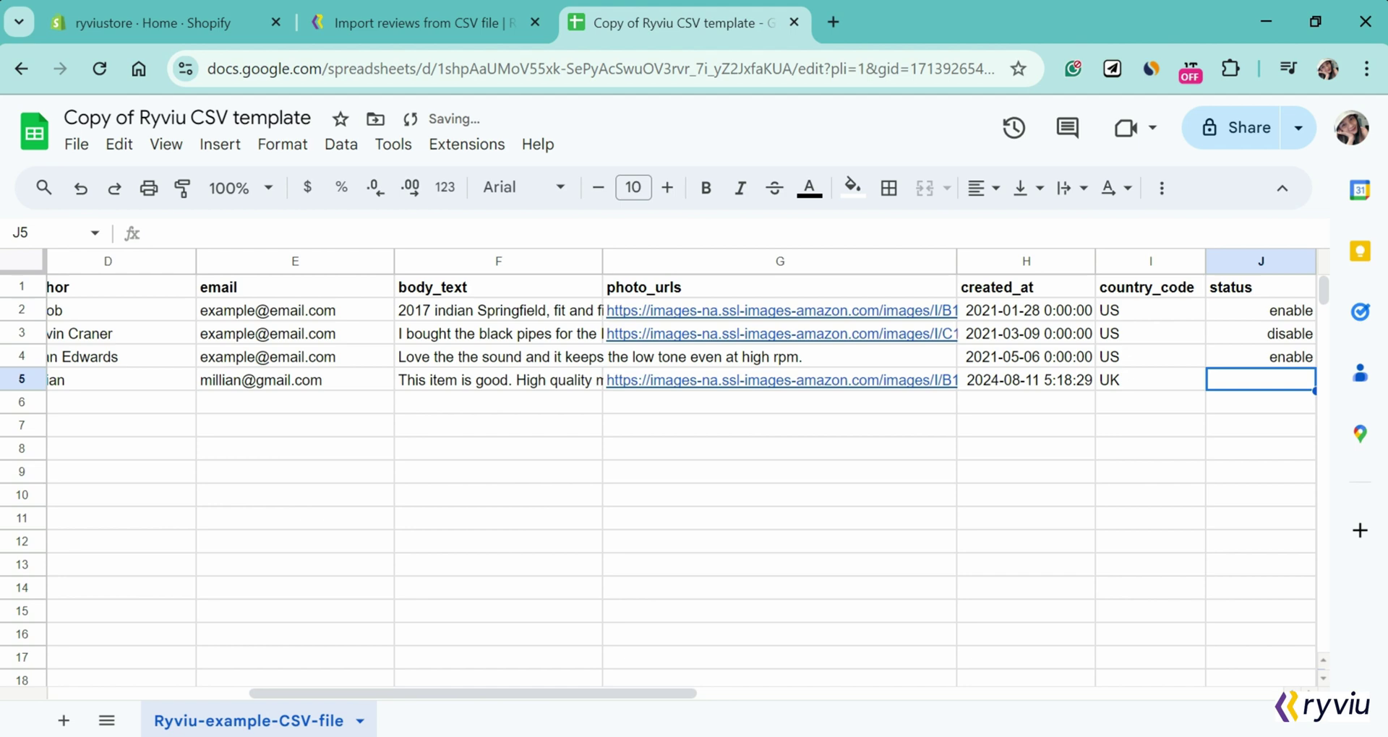
type("enable")
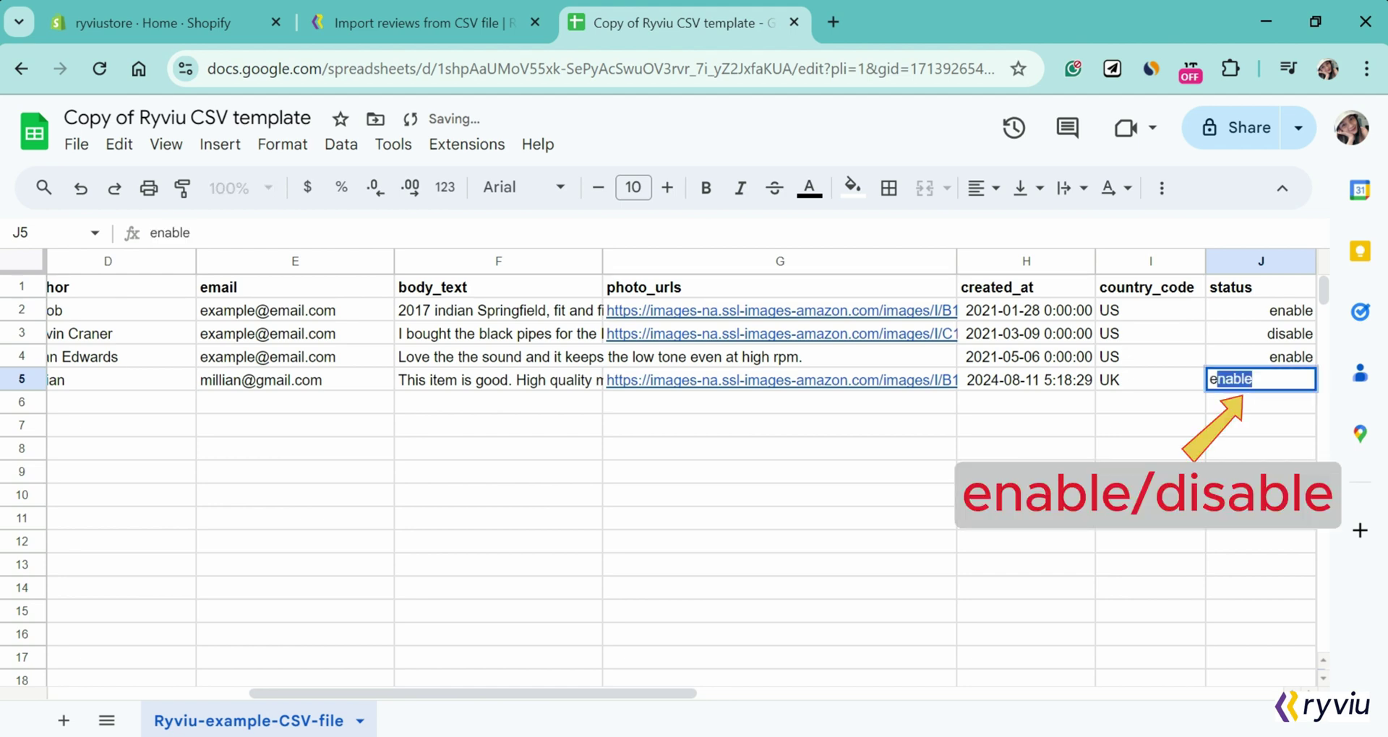
key("Tab")
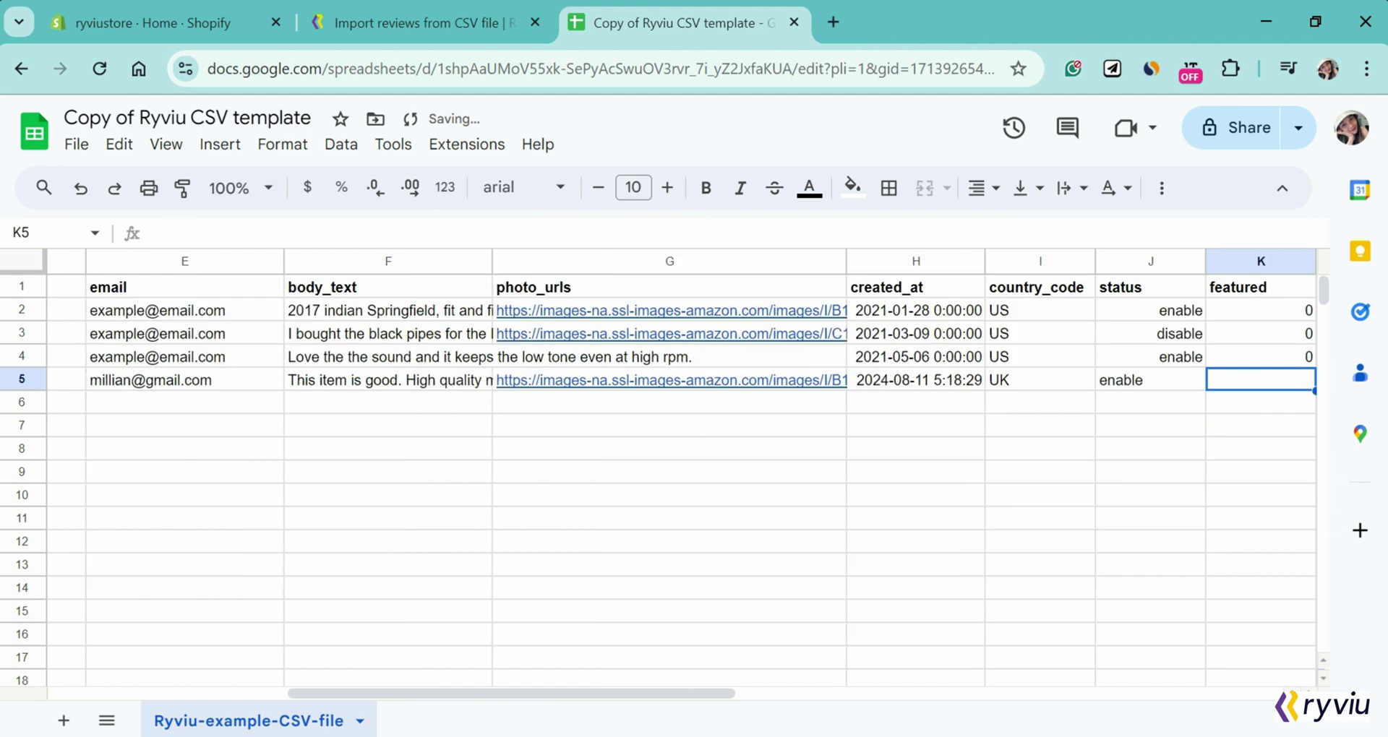
type("1")
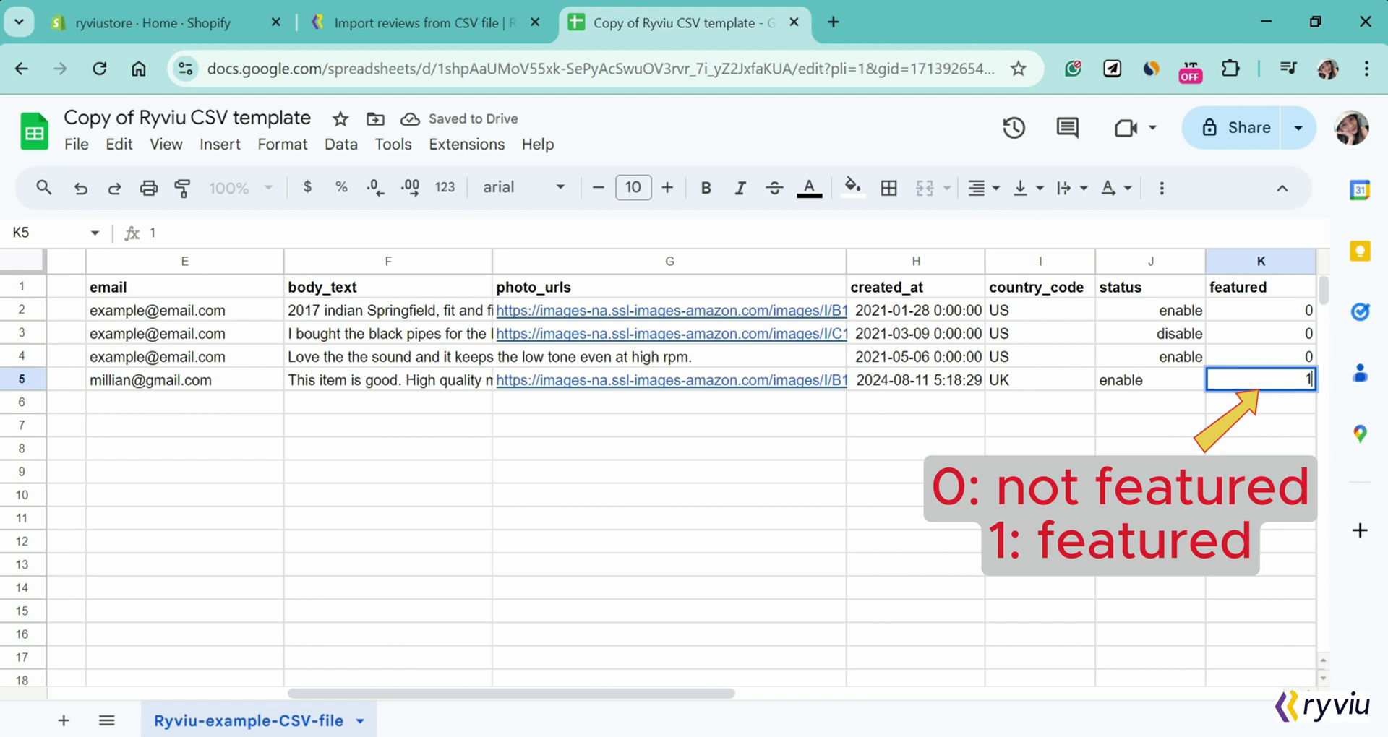
key("Tab")
left_click(1135, 383)
Step: Delete the three sample review rows 2–4
scroll(1135, 393, "left", 5)
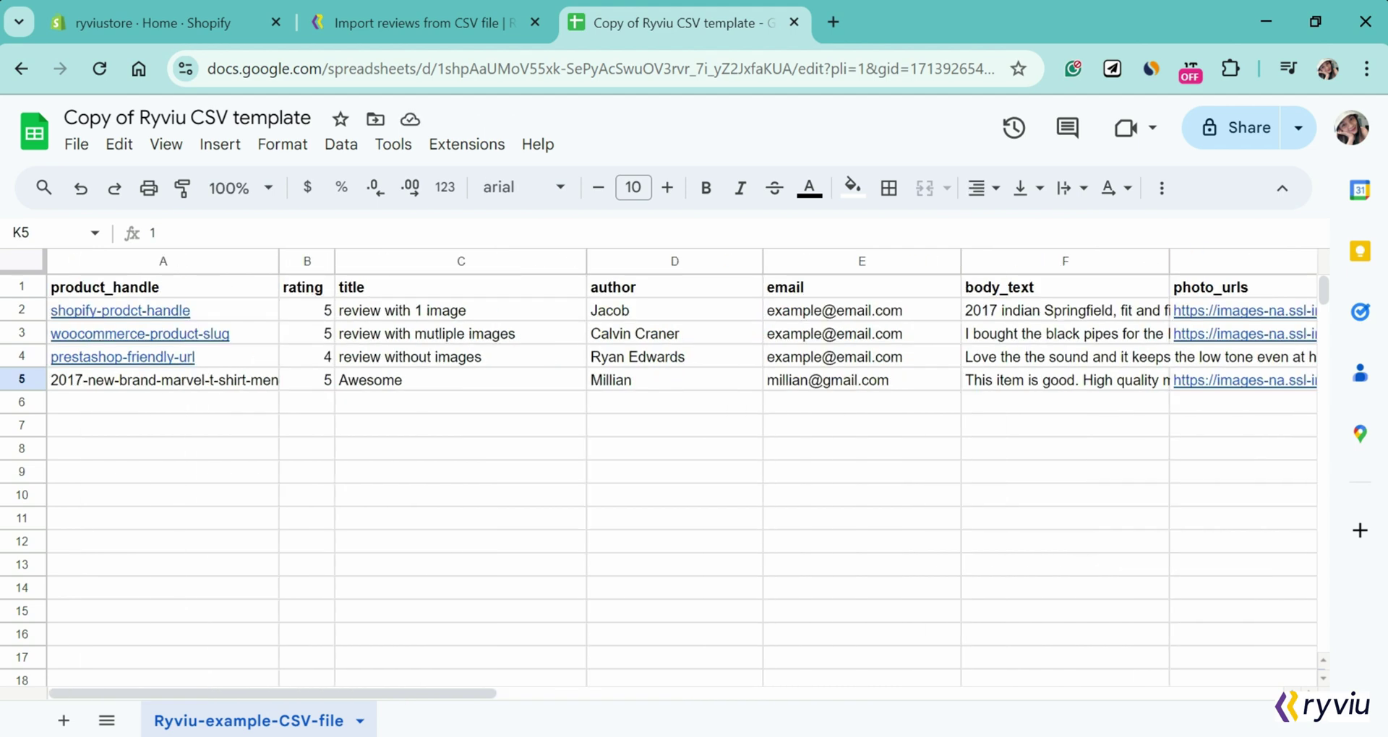
left_click_drag(23, 309, 22, 355)
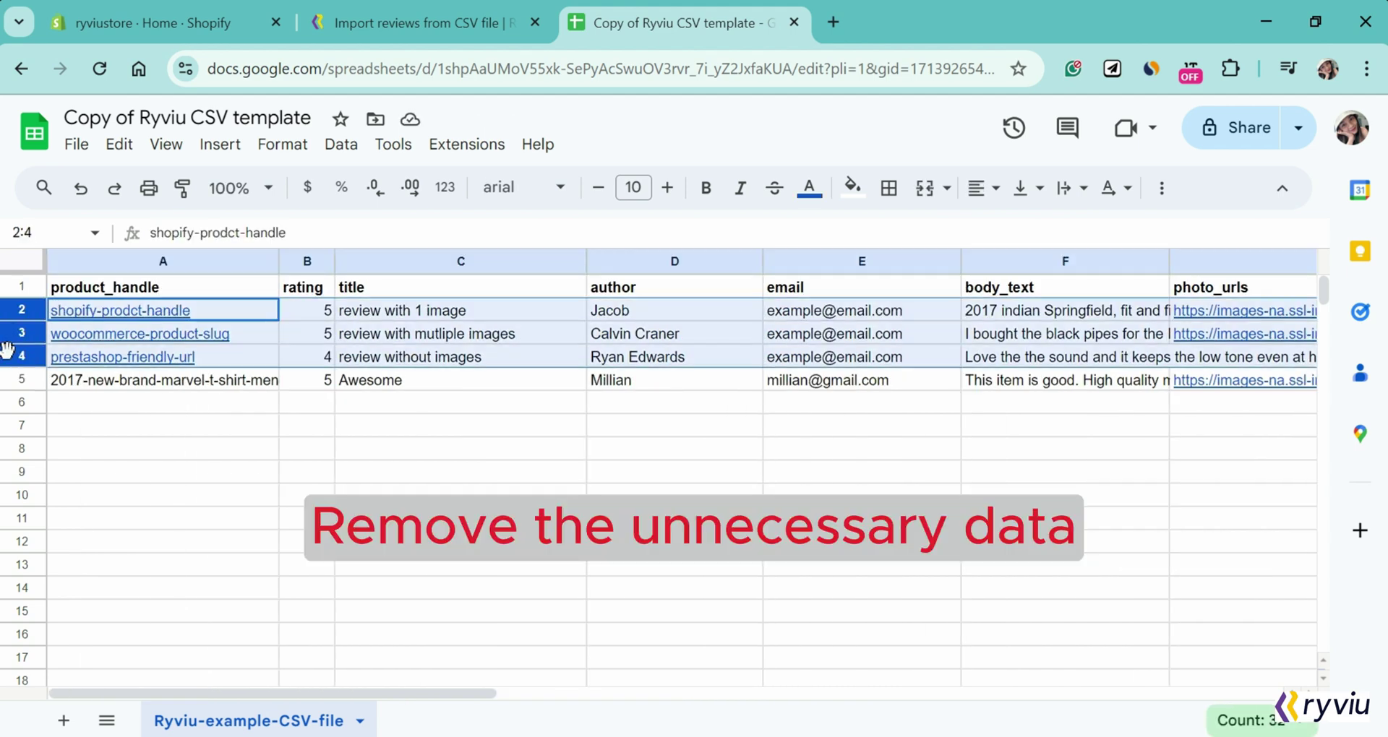
right_click(22, 355)
left_click(110, 431)
left_click(308, 402)
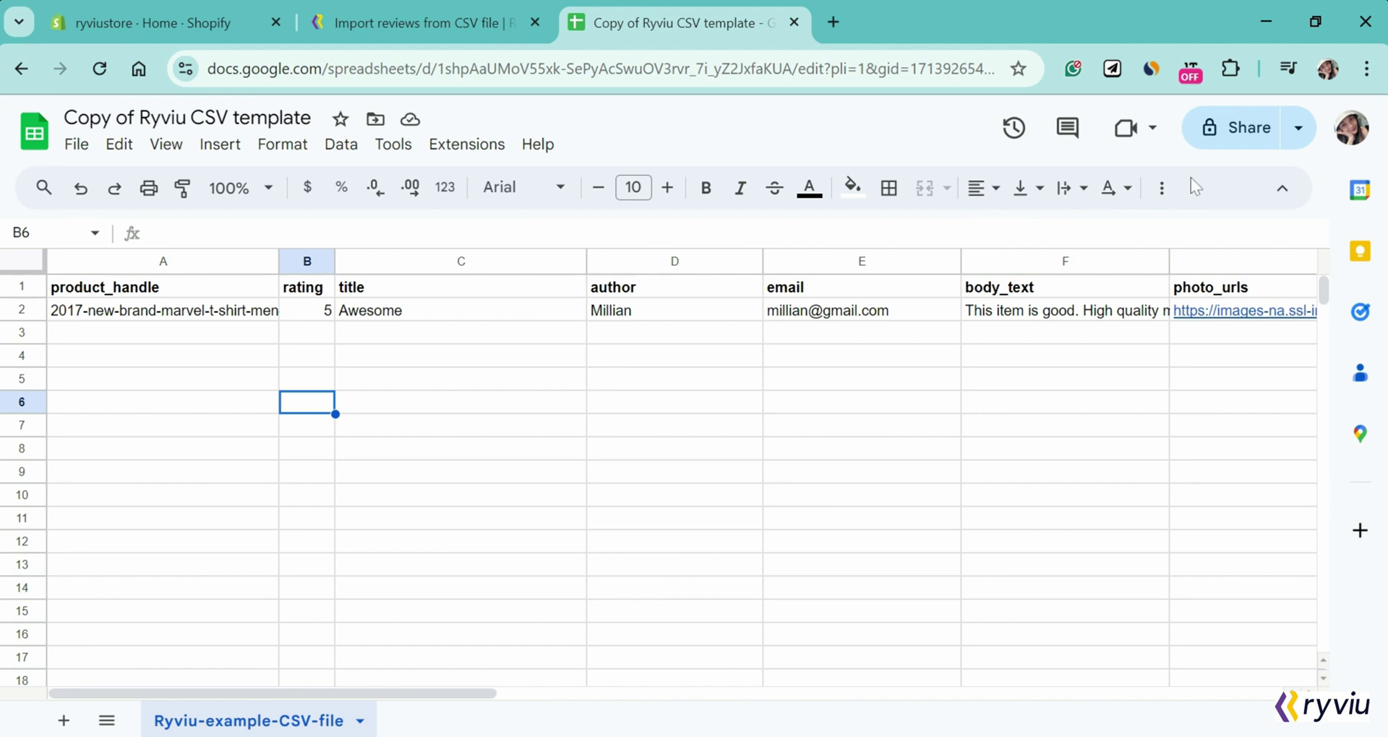
Step: Download the sheet as a Comma Separated Values (.csv) file
left_click(76, 144)
mouse_move(249, 415)
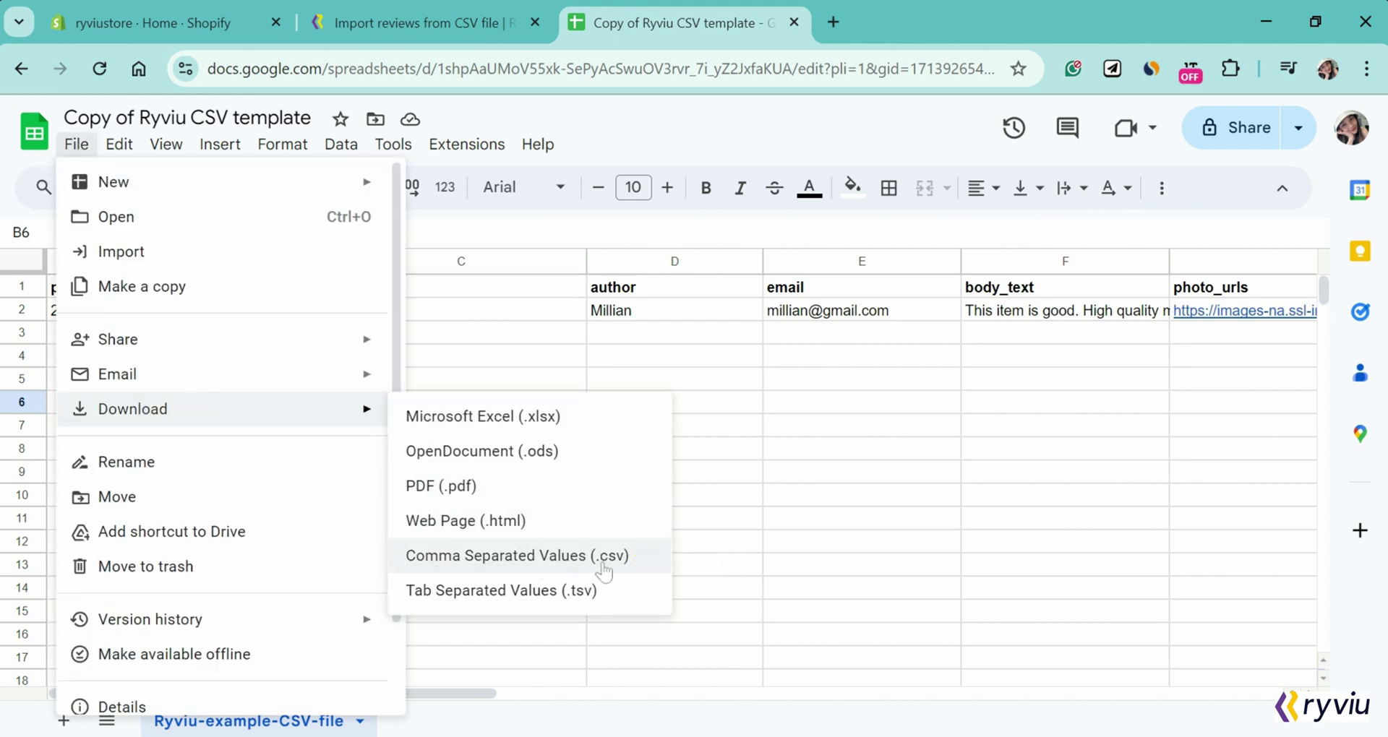
left_click(547, 571)
left_click(506, 587)
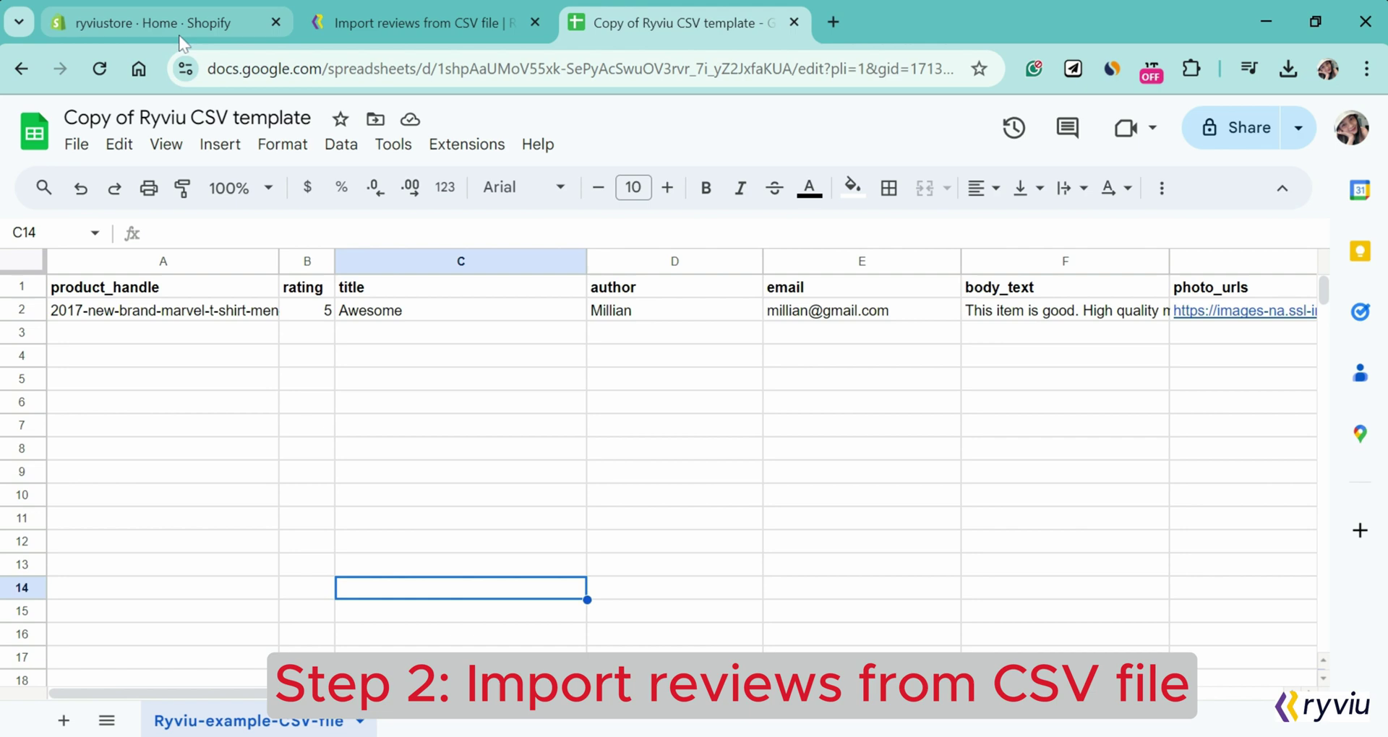
Step: Open Reviews in the Ryviu: Reviews & QA app from Shopify Apps
left_click(180, 34)
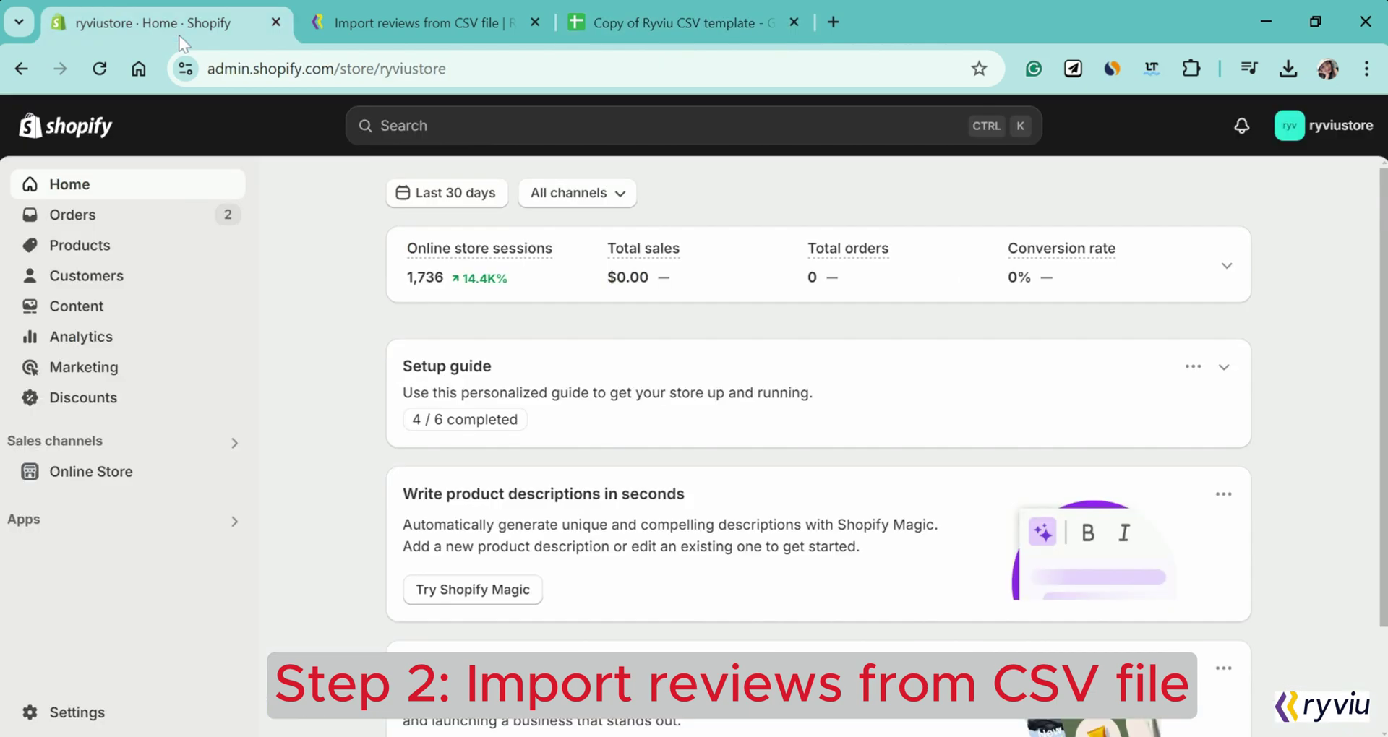
left_click(131, 532)
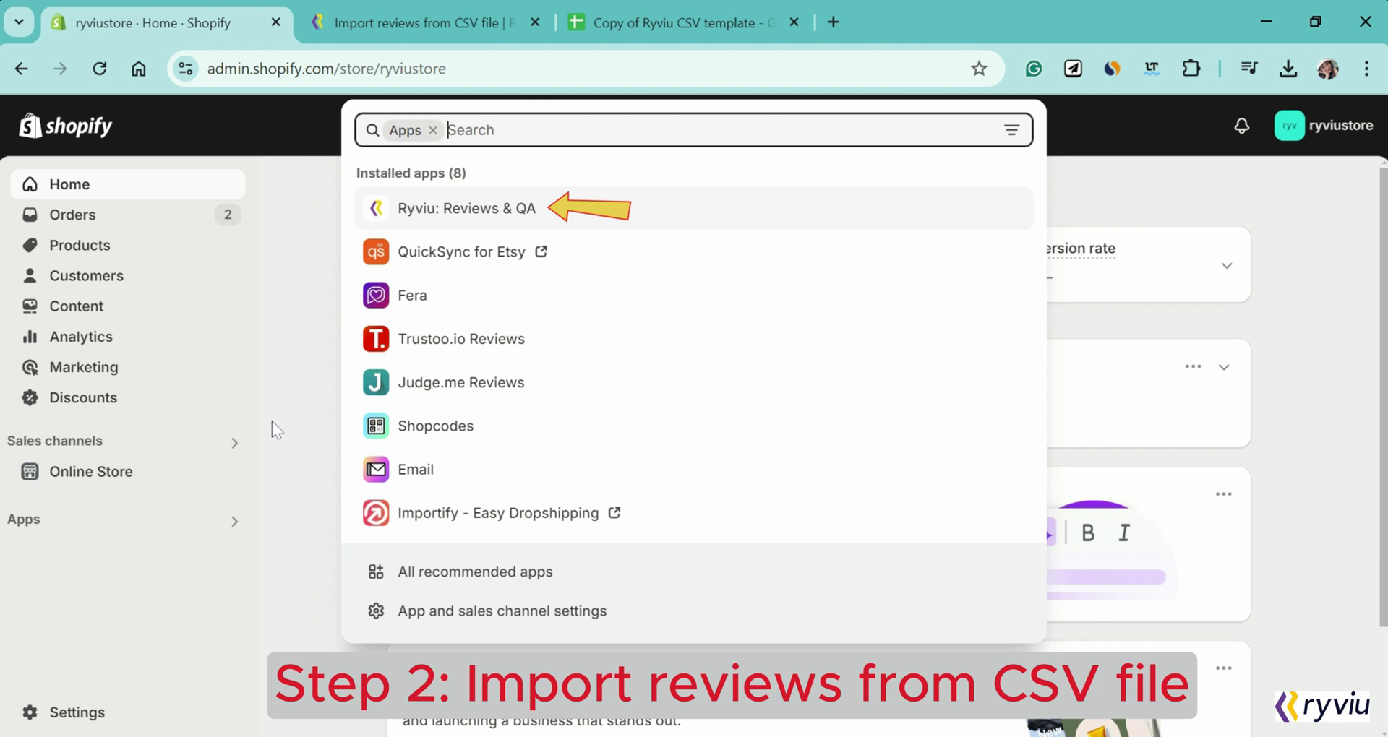
left_click(548, 212)
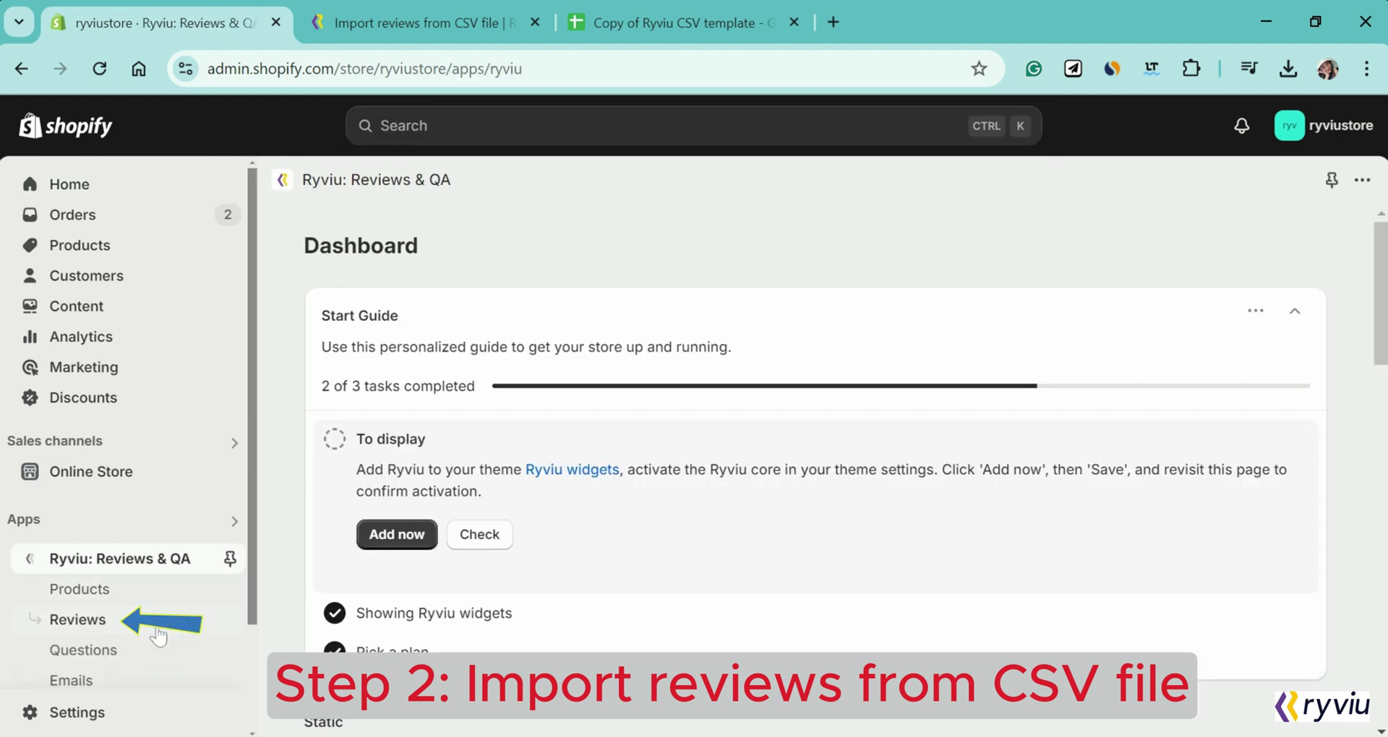
left_click(158, 634)
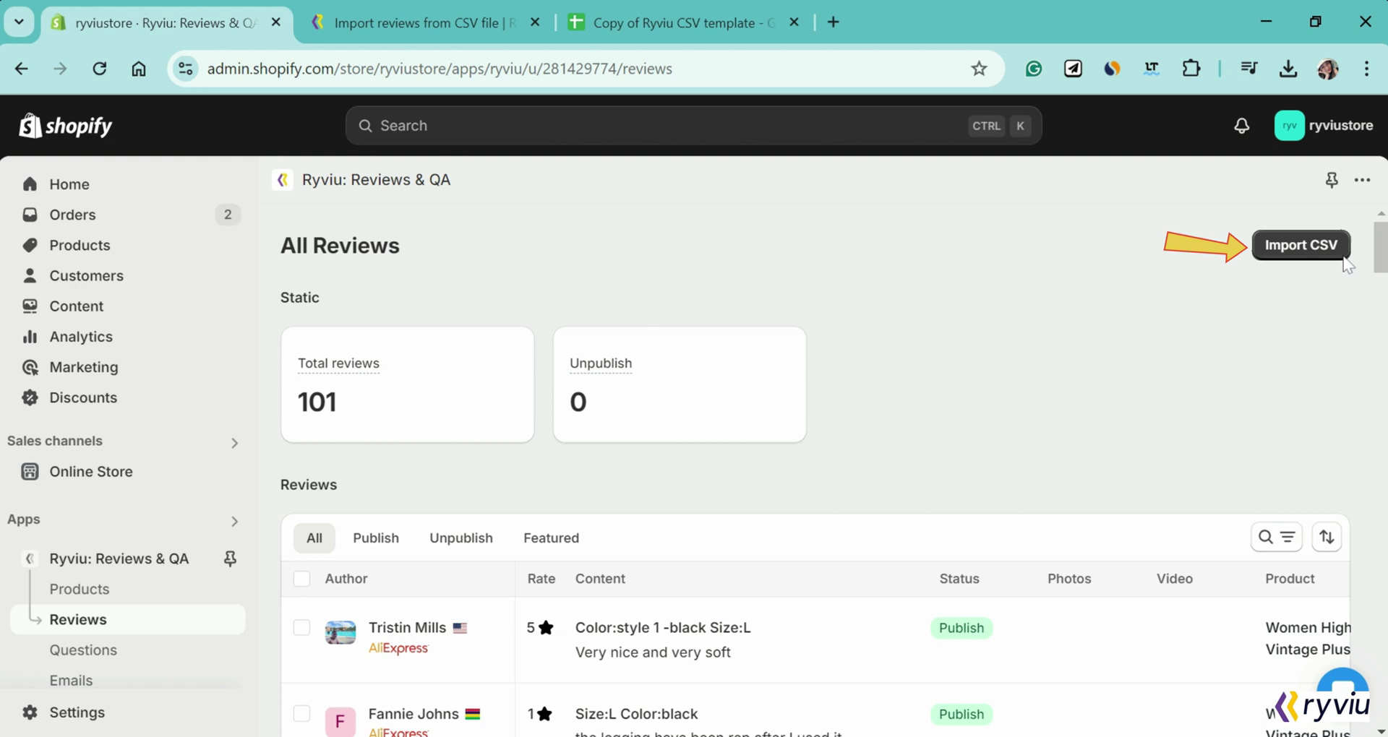
Step: Start a Ryviu-format CSV import and choose Merge with CSV reviews
left_click(1306, 258)
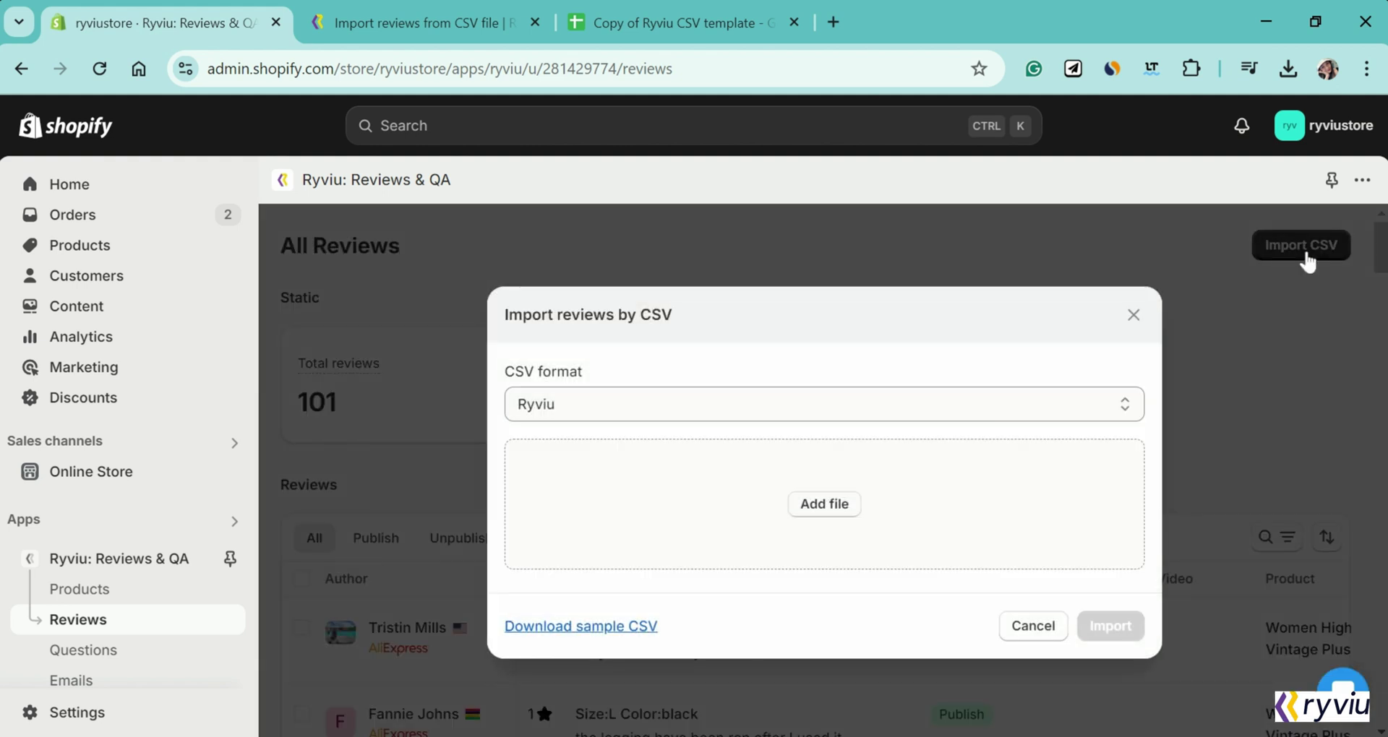
left_click(1106, 404)
left_click(1106, 406)
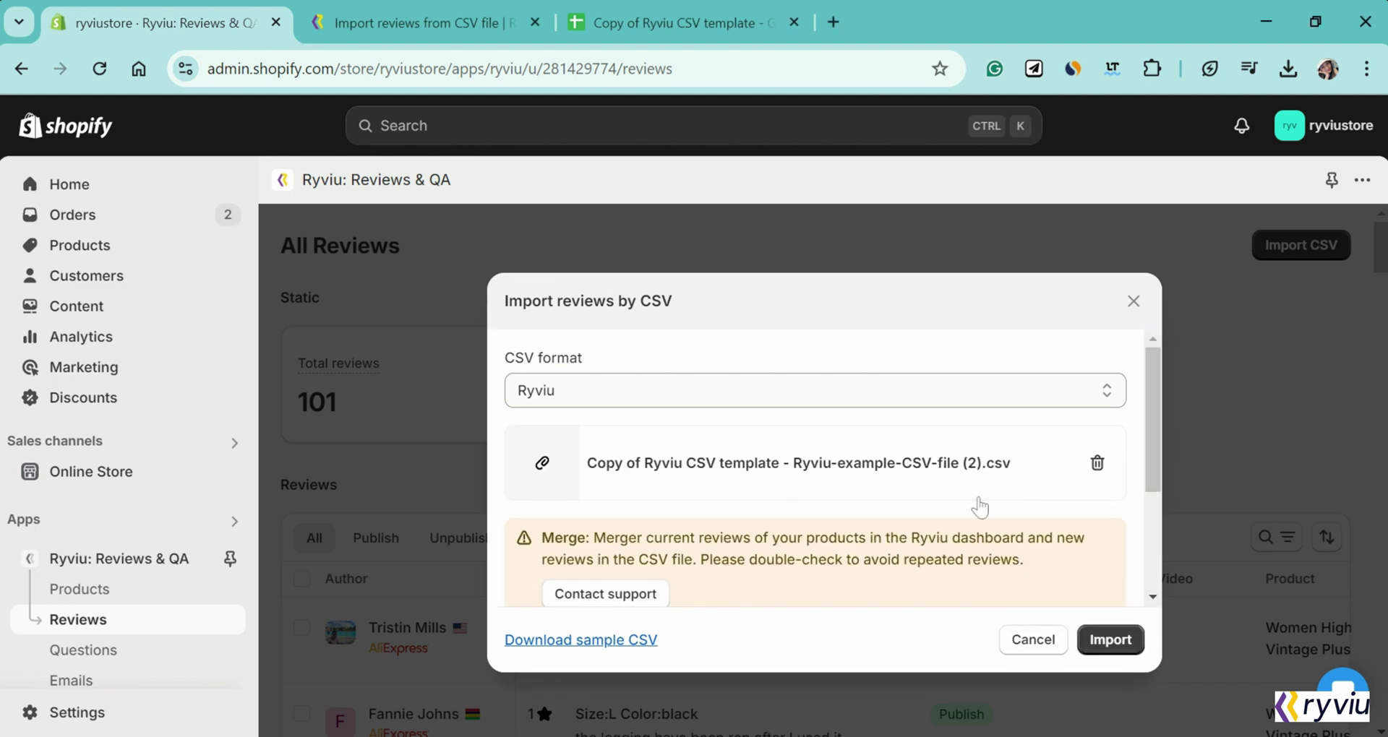
scroll(980, 507, "down", 3)
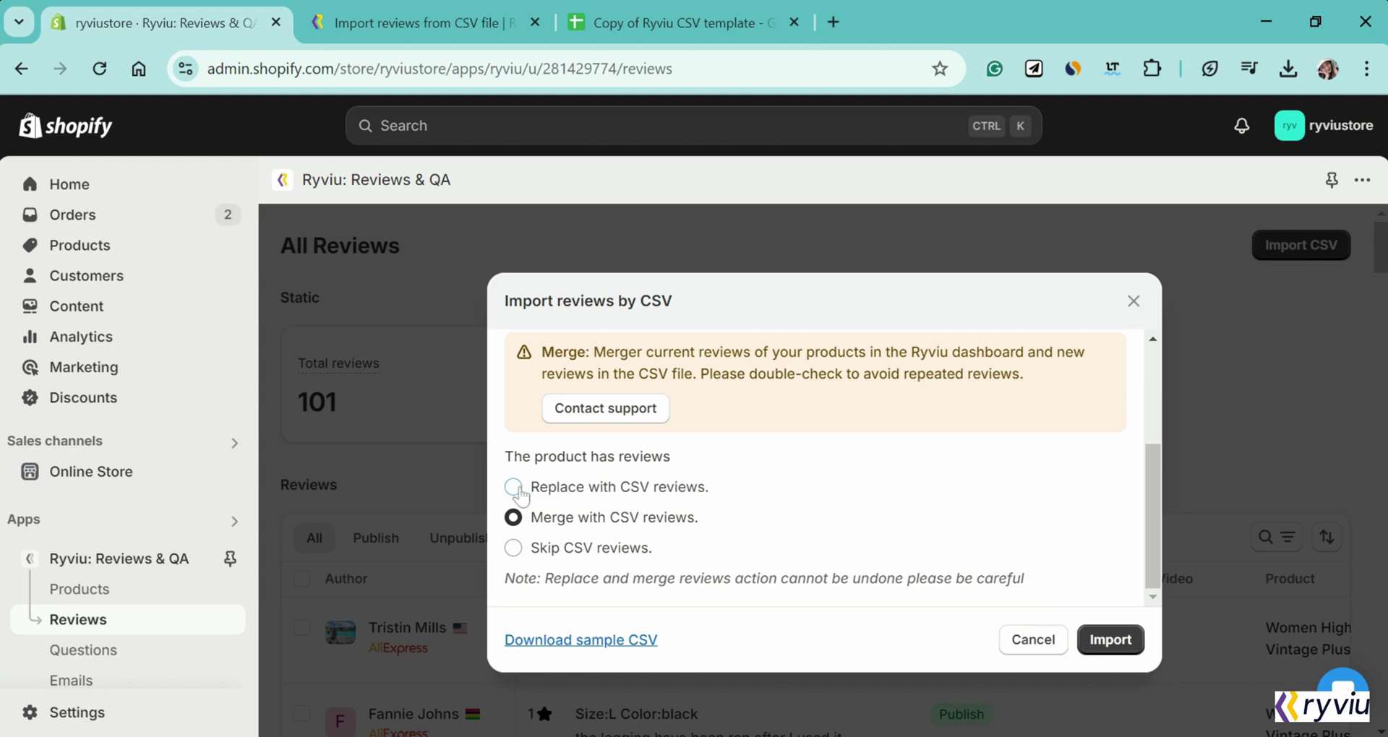
left_click(515, 489)
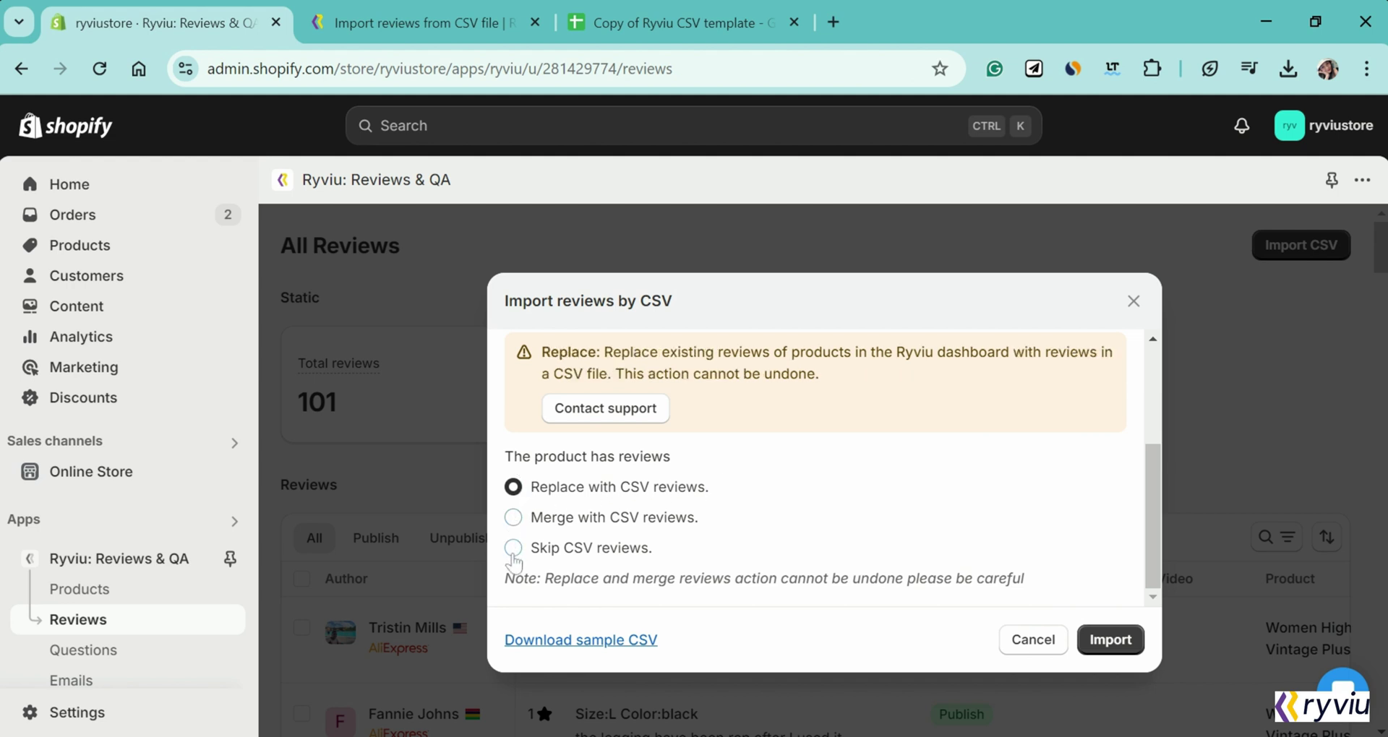
left_click(514, 551)
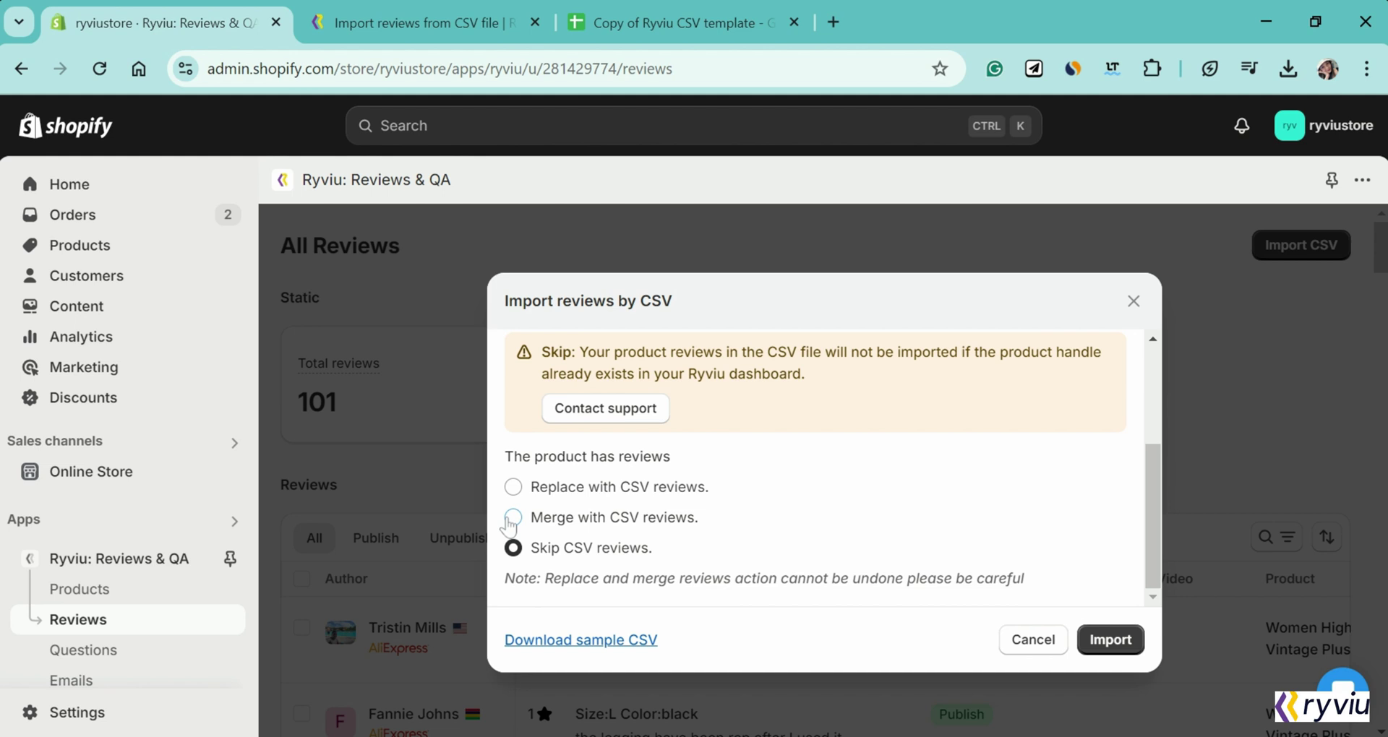
left_click(511, 522)
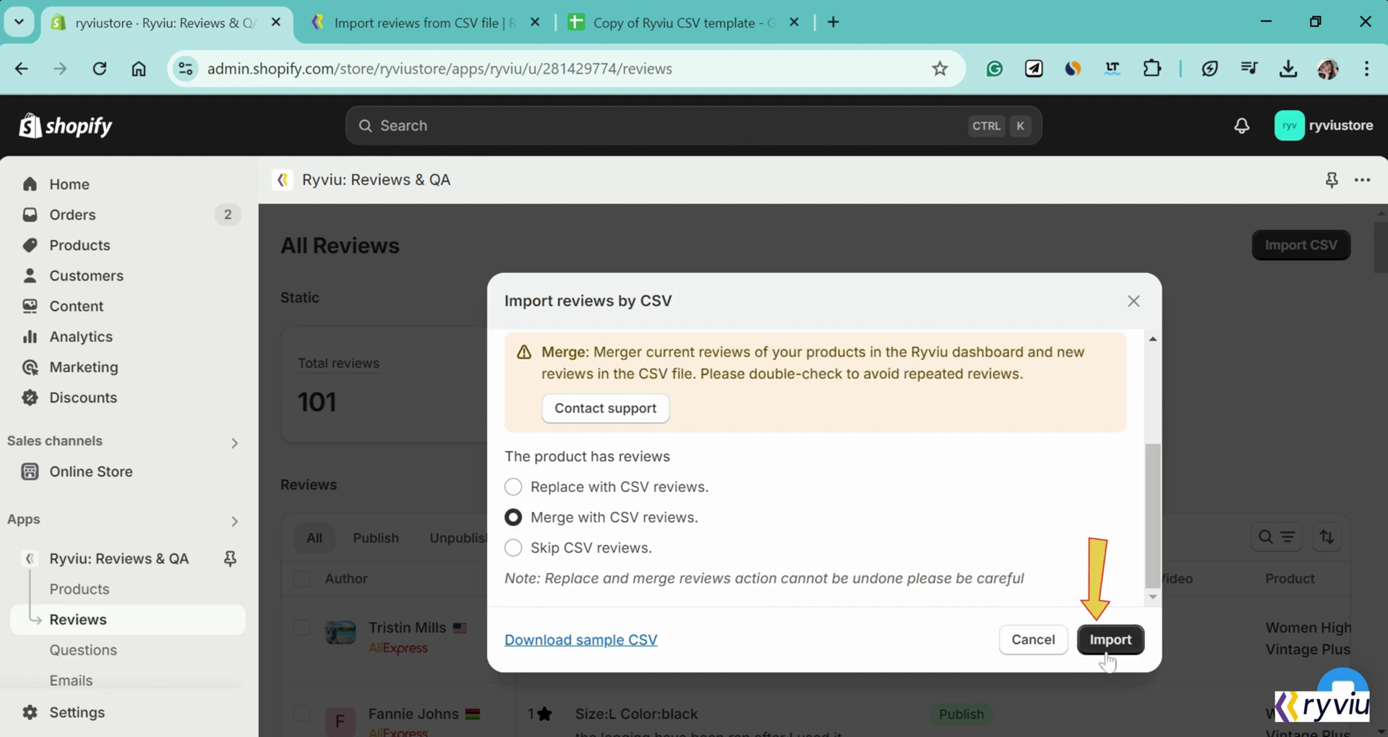
Step: Import the CSV review, then check the new 'Awesome' five-star review's status and Featured column among 102 reviews
left_click(1106, 640)
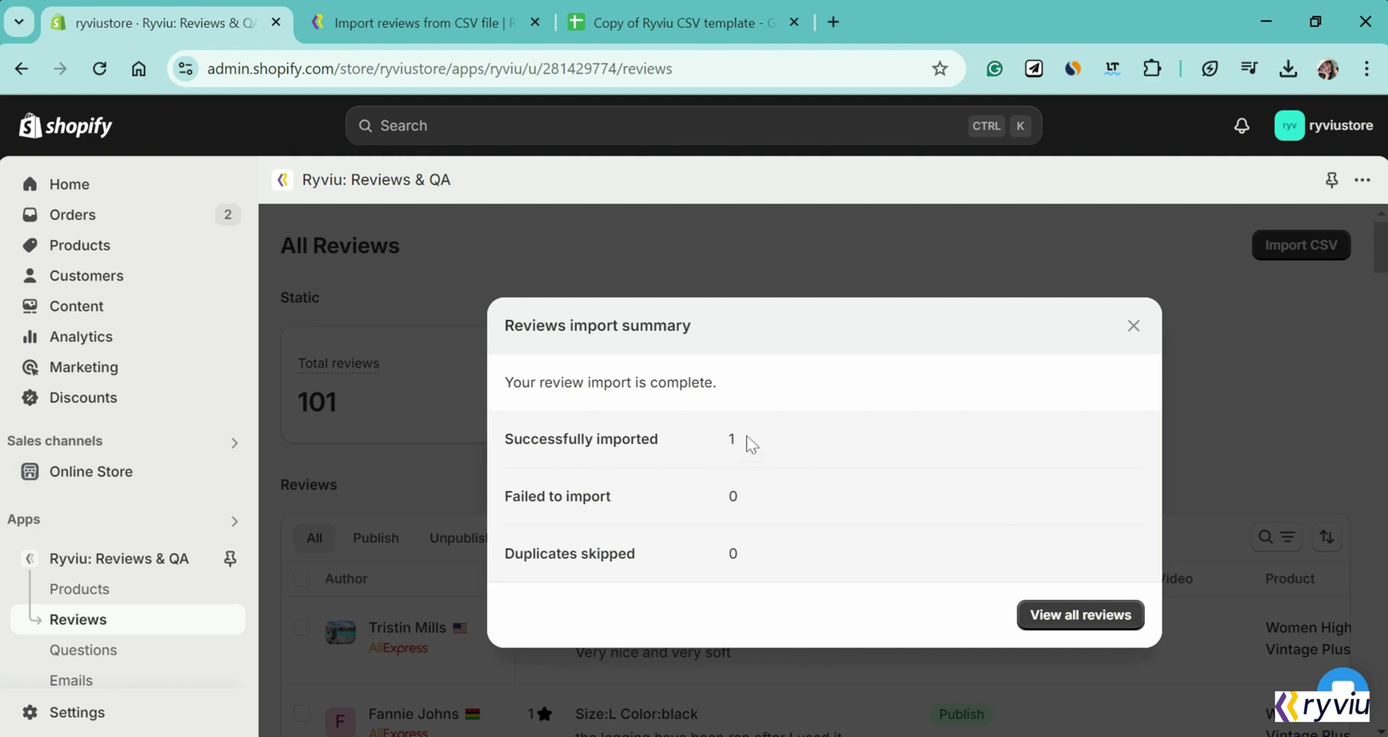
left_click(1034, 617)
scroll(376, 596, "down", 1)
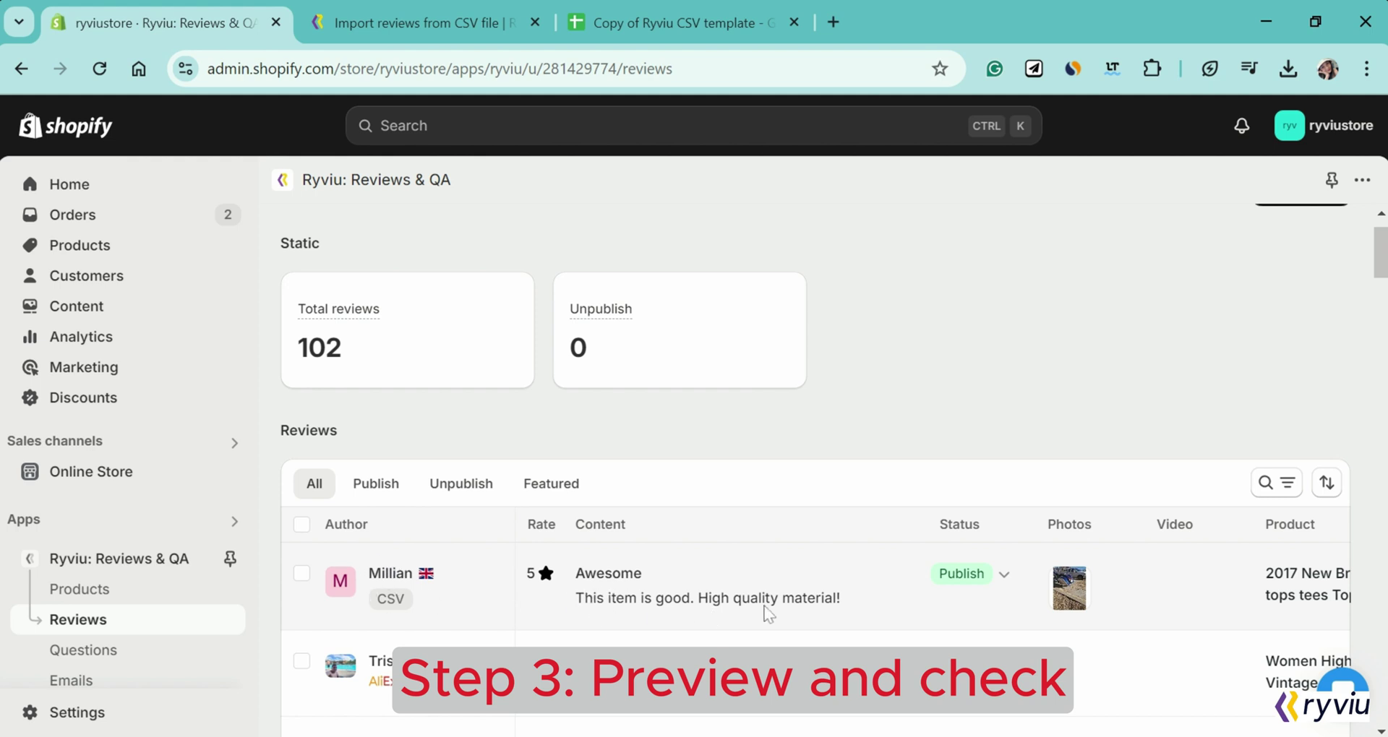
scroll(817, 613, "right", 5)
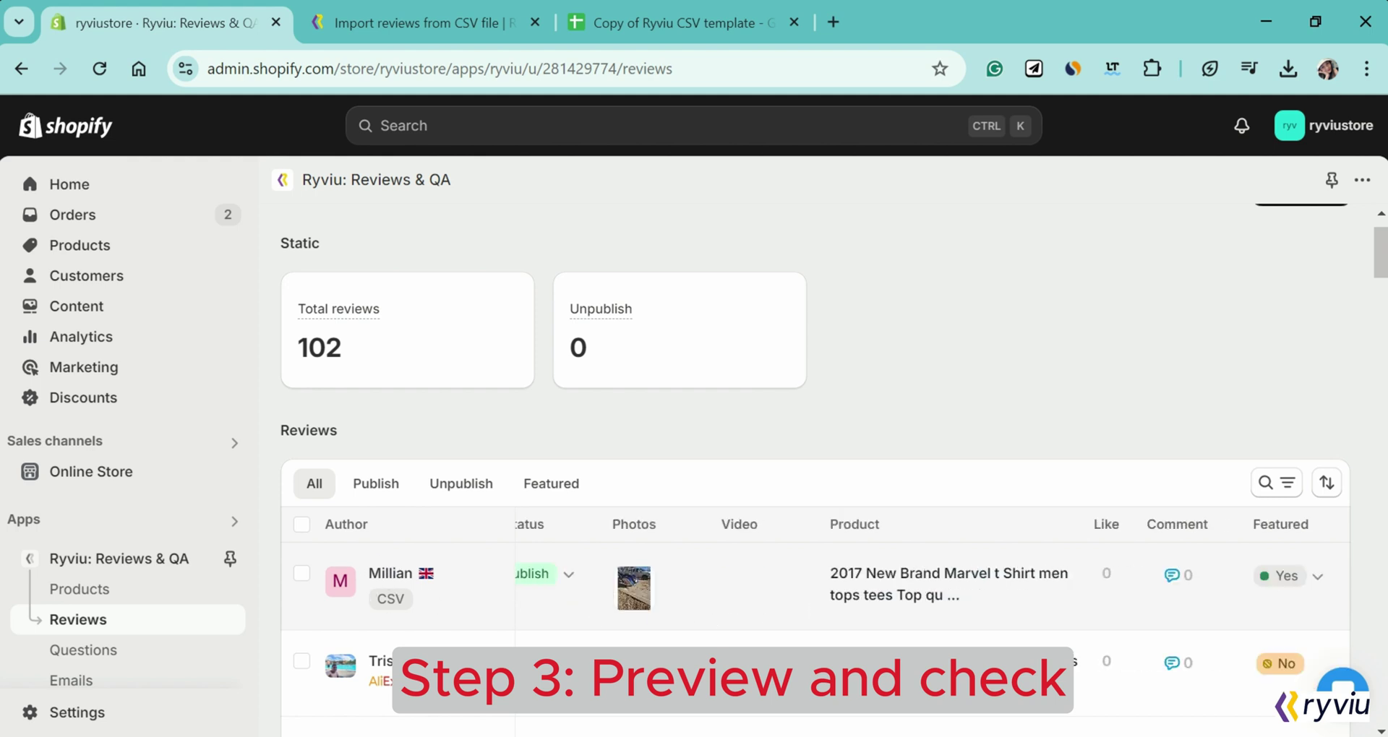